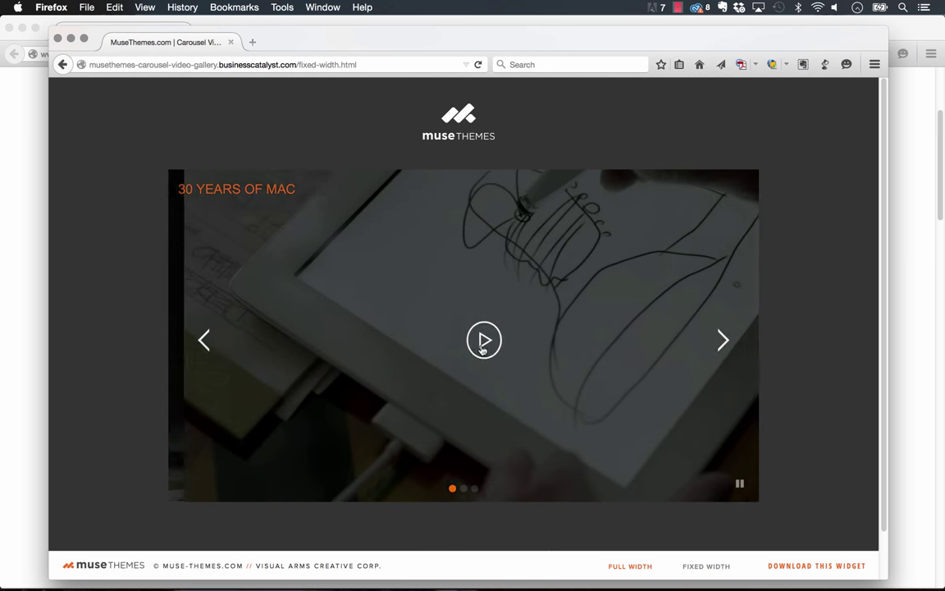
Step: Advance the demo carousel two slides to BURNING TV, play its video, then close it
left_click(724, 341)
left_click(724, 342)
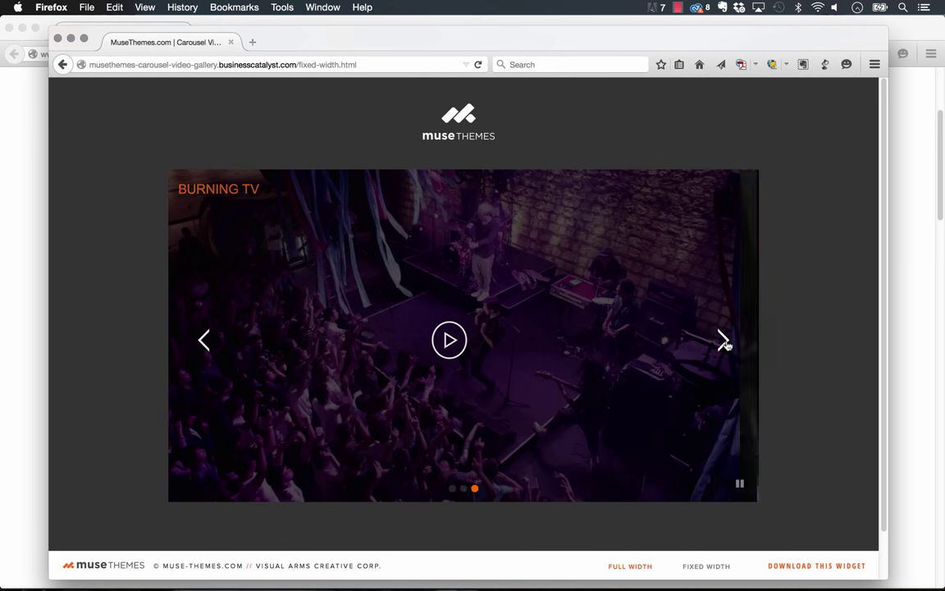
left_click(470, 341)
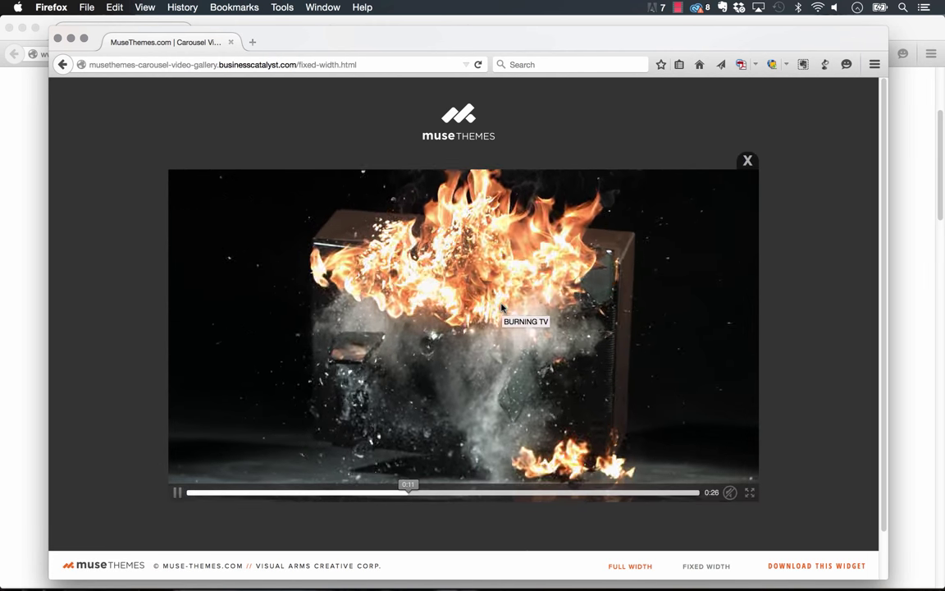
left_click(747, 162)
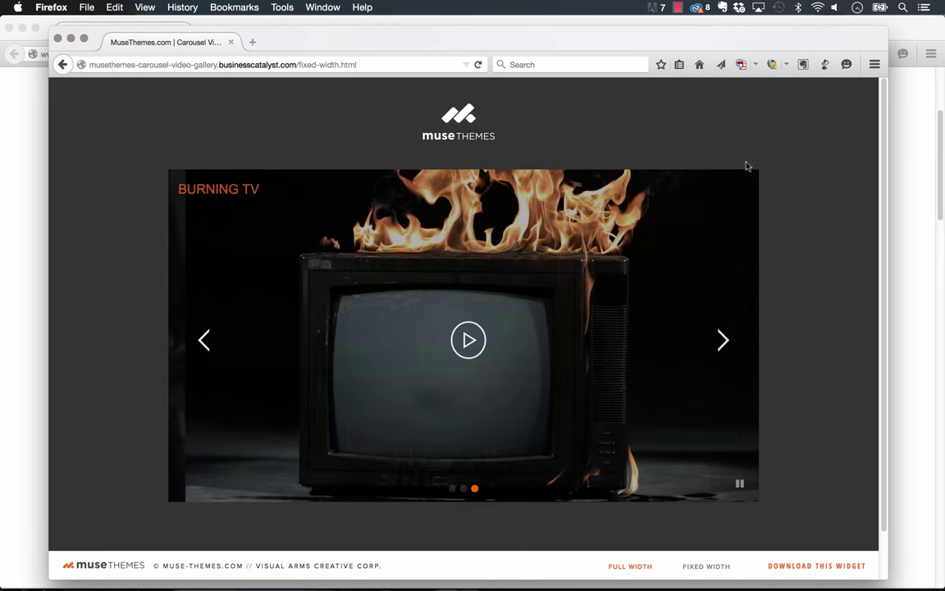
scroll(701, 324, "down", 2)
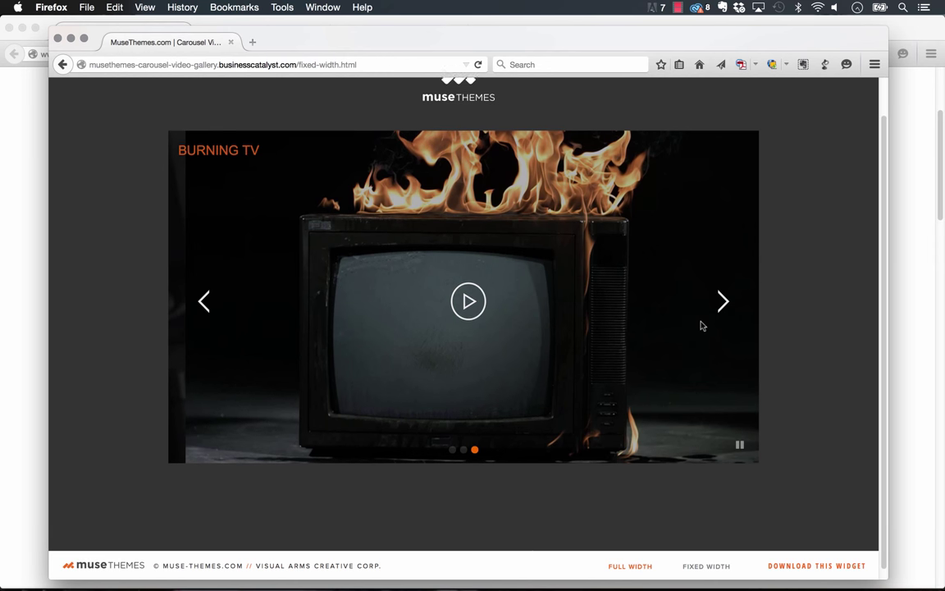
Step: Open the FULL WIDTH carousel demo and step through the concert and burning TV slides
left_click(630, 566)
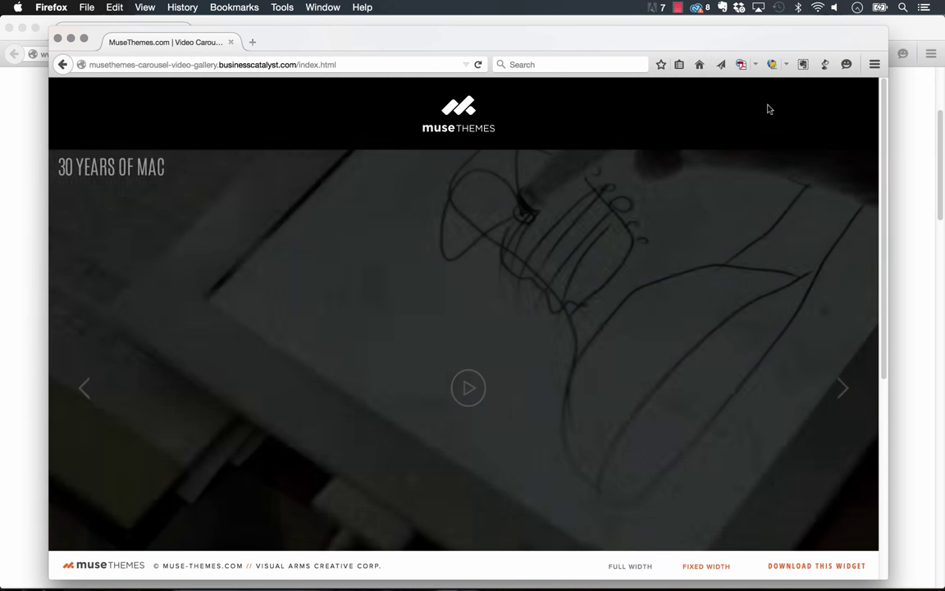
scroll(769, 109, "down", 4)
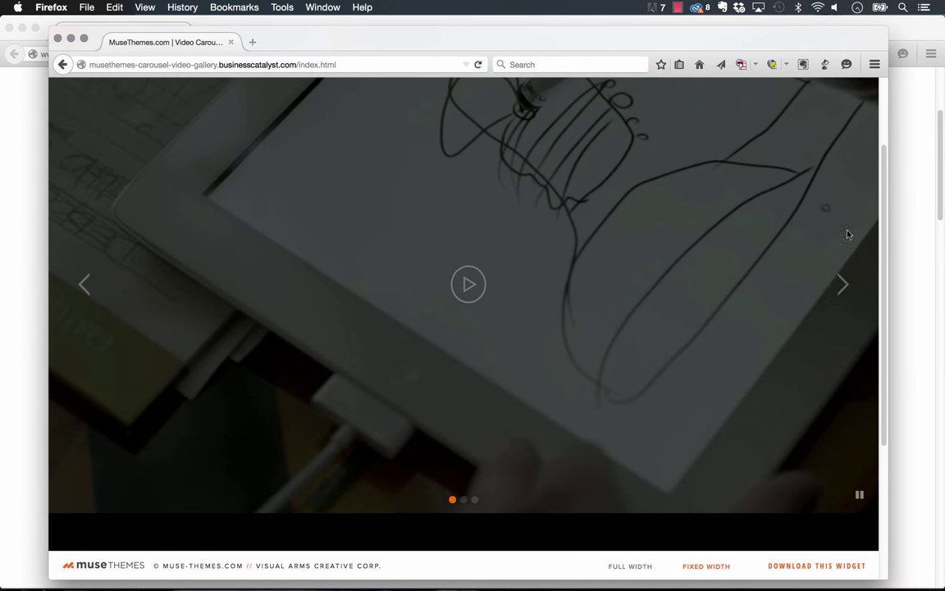
left_click(844, 284)
left_click(844, 283)
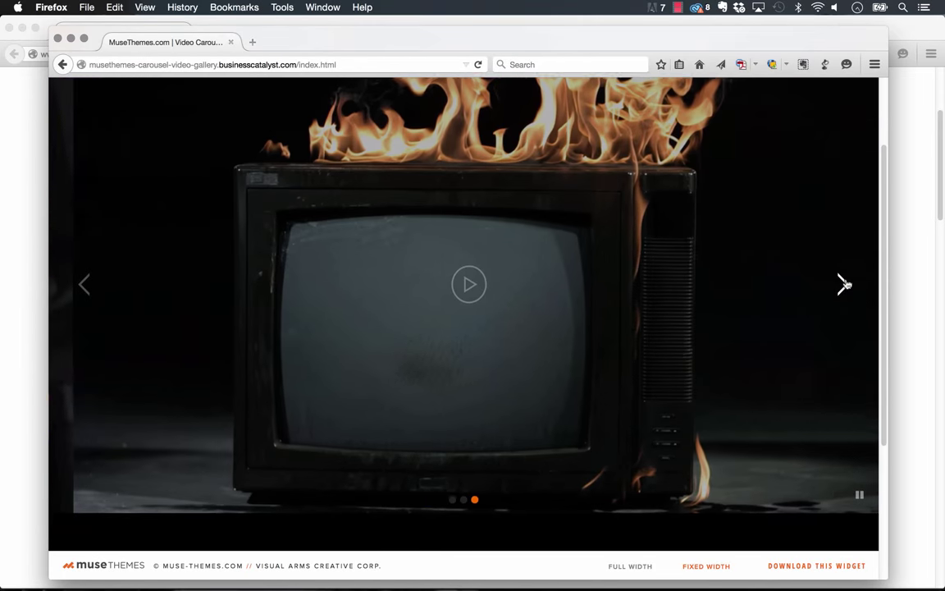
scroll(846, 281, "up", 1)
Step: Wrap back to the drawing slide, play the 30 YEARS OF MAC video and close it
left_click(842, 302)
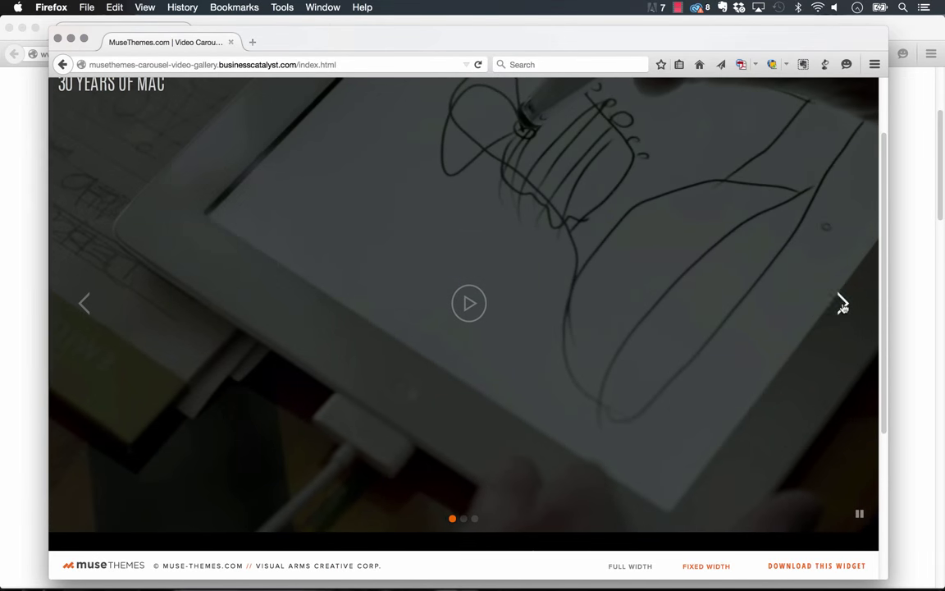
left_click(469, 302)
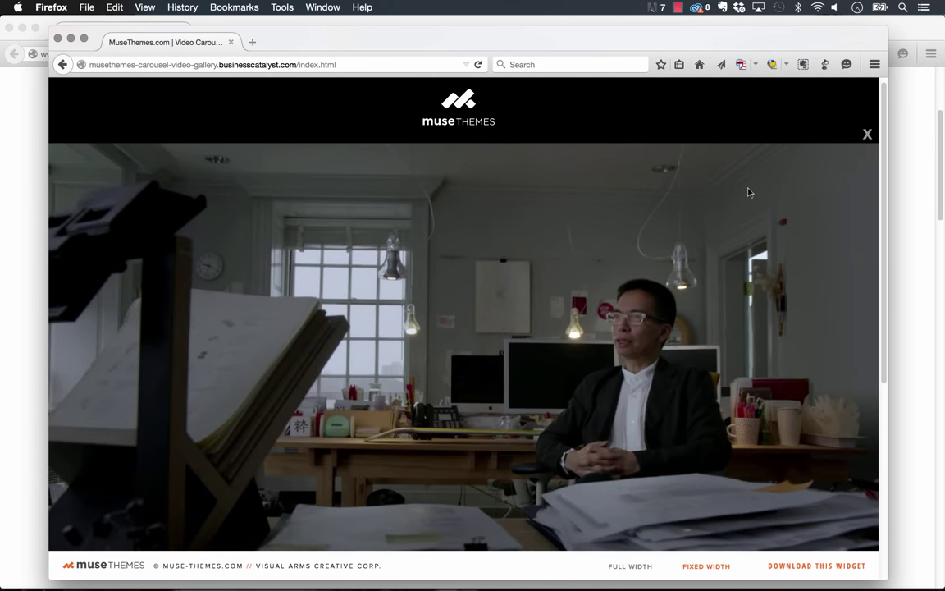
left_click(867, 135)
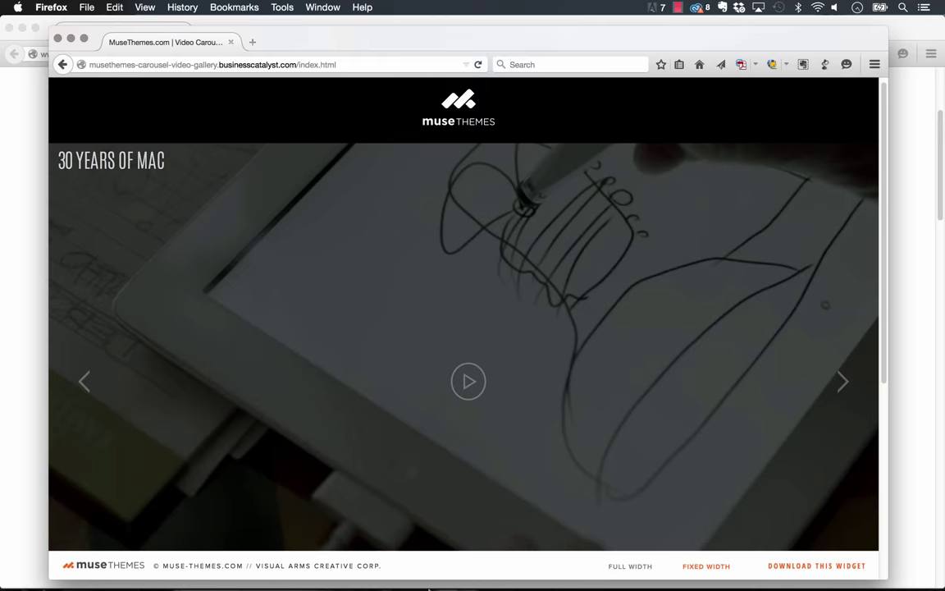
Step: Download the Carousel Video Gallery widget from the MuseThemes product page and open it in Adobe Muse CC
left_click(411, 566)
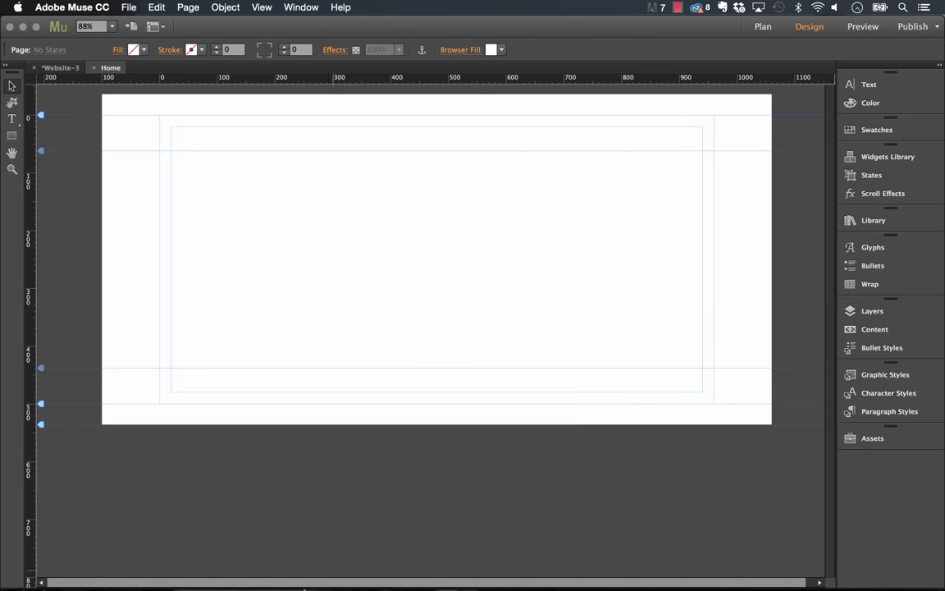
left_click(264, 565)
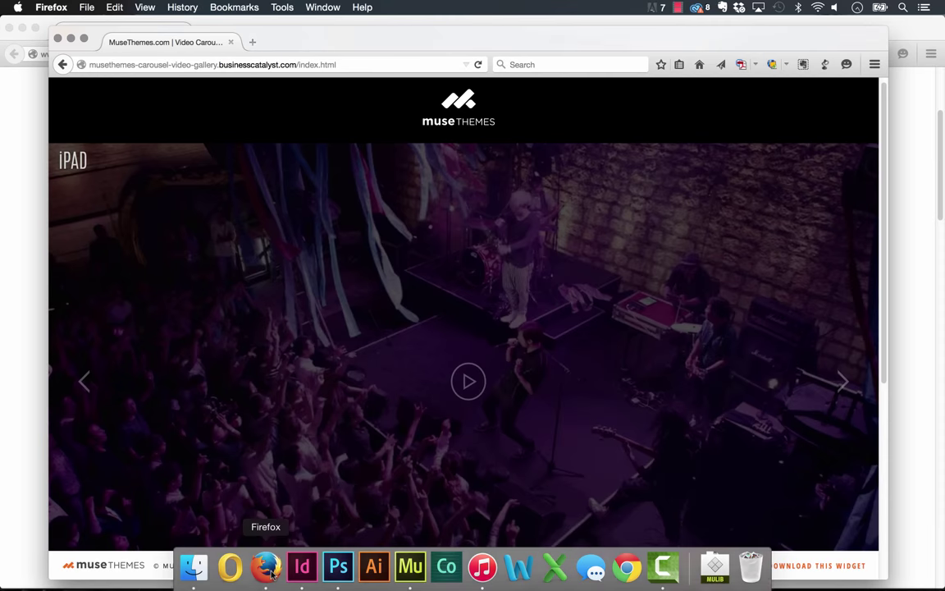
left_click(45, 93)
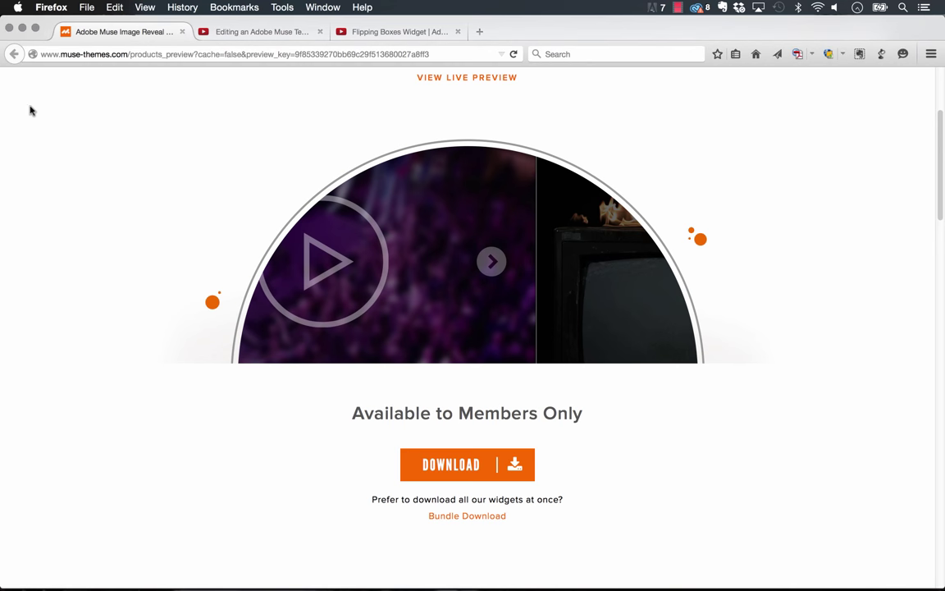
left_click(476, 468)
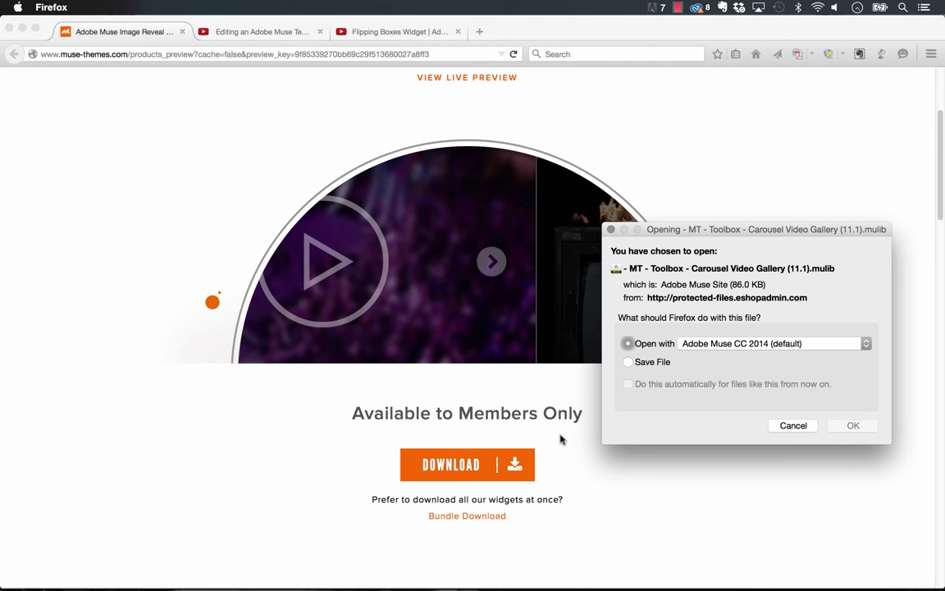
left_click(860, 427)
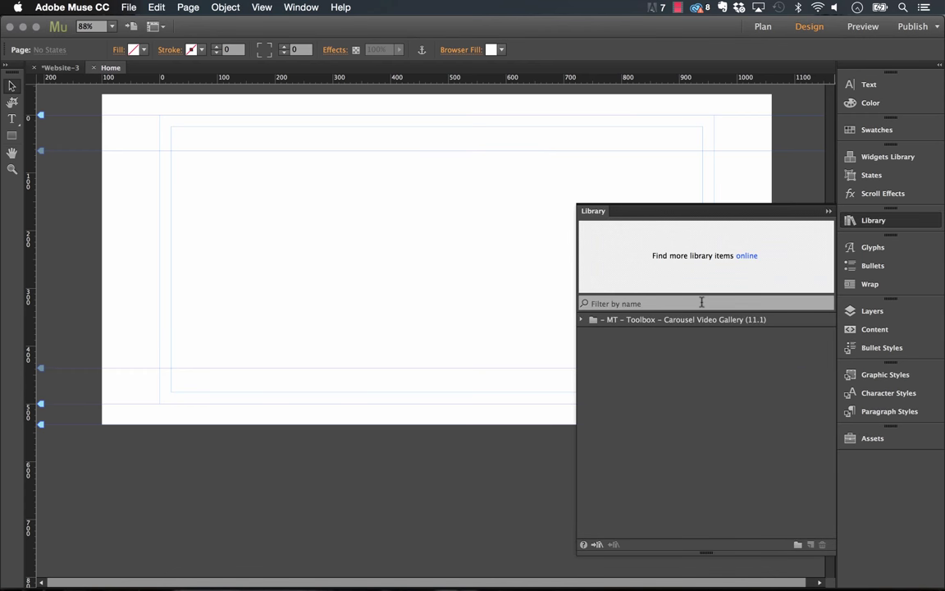
Step: Drag Carousel Video Gallery from the MT Toolbox library folder onto the Home page
left_click(580, 319)
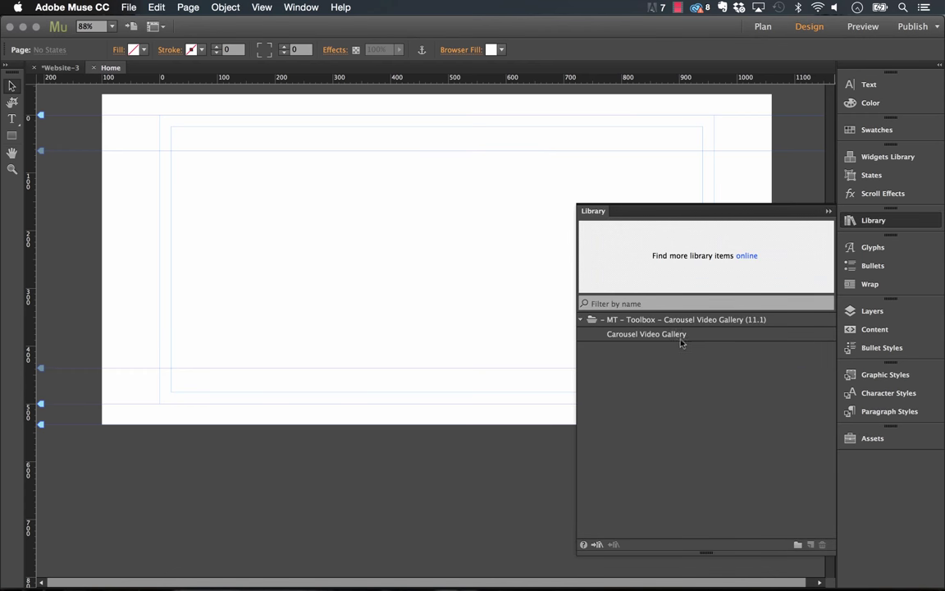
left_click_drag(660, 340, 171, 152)
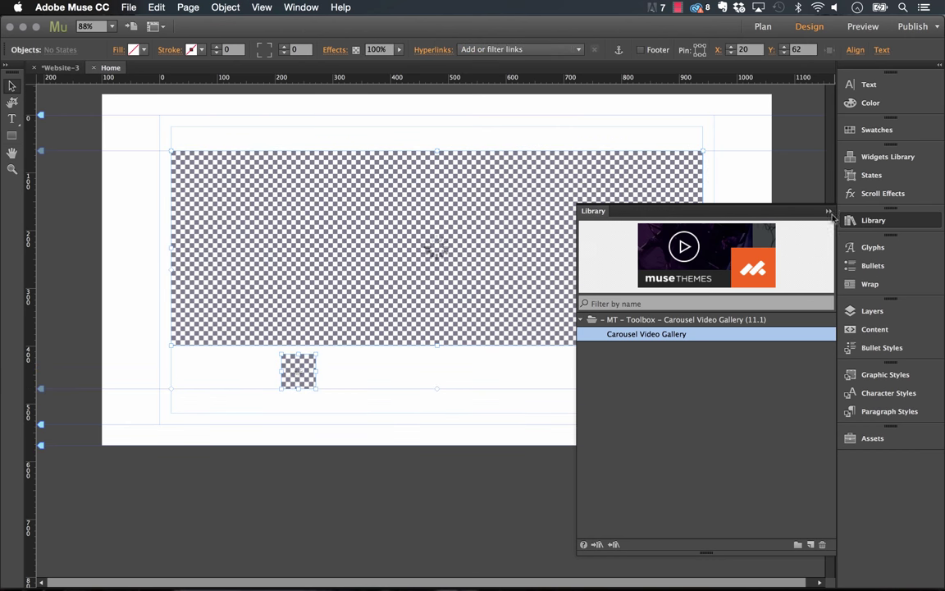
left_click(854, 220)
left_click(702, 188)
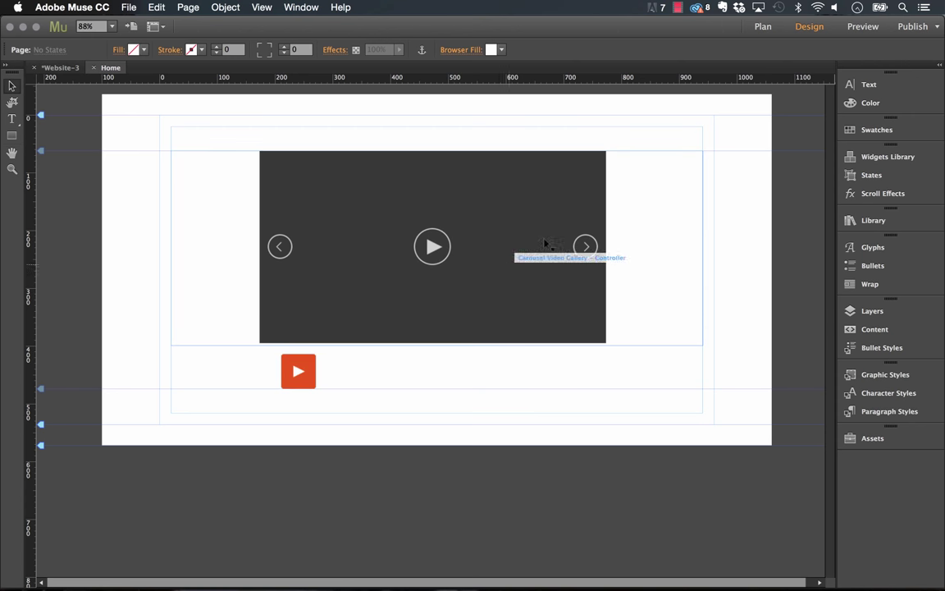
left_click(713, 149)
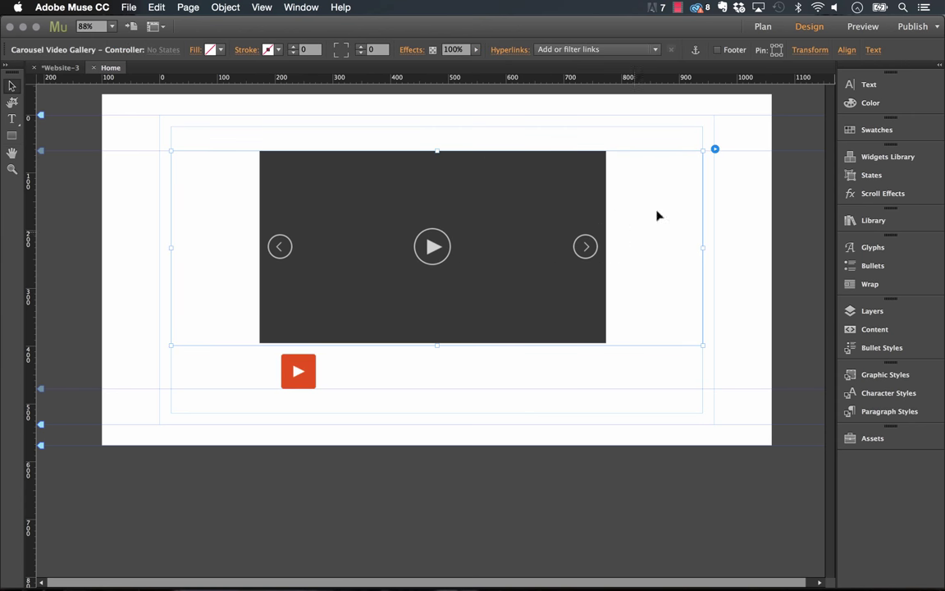
Step: Check the Controller Options, then show the red play-button Video Loader's options
left_click(715, 150)
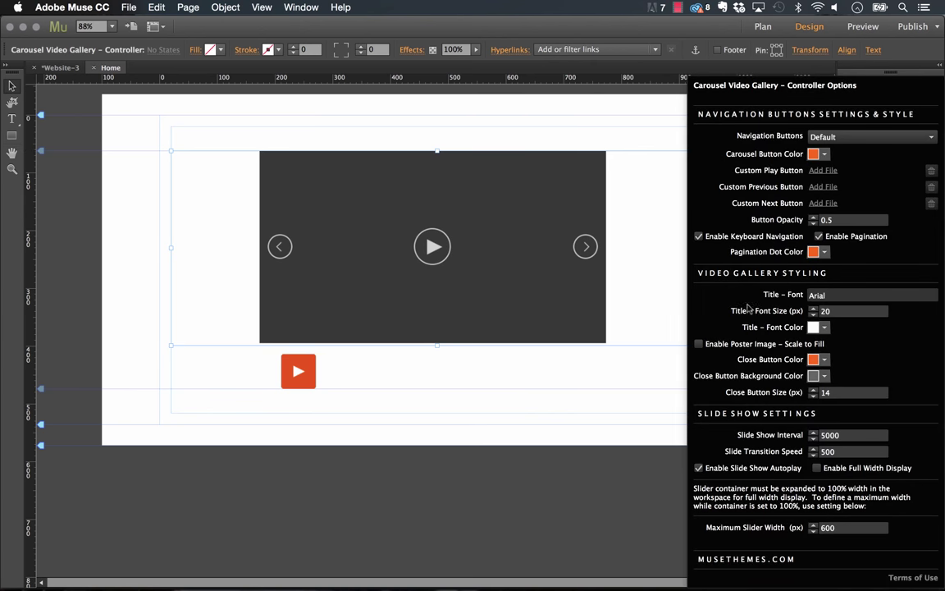
left_click(279, 399)
left_click(297, 374)
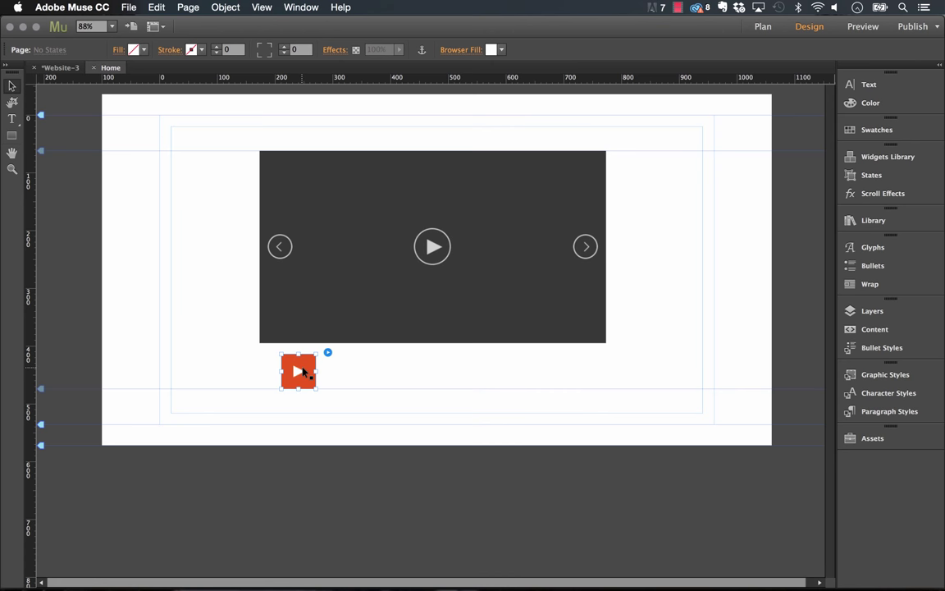
left_click(327, 353)
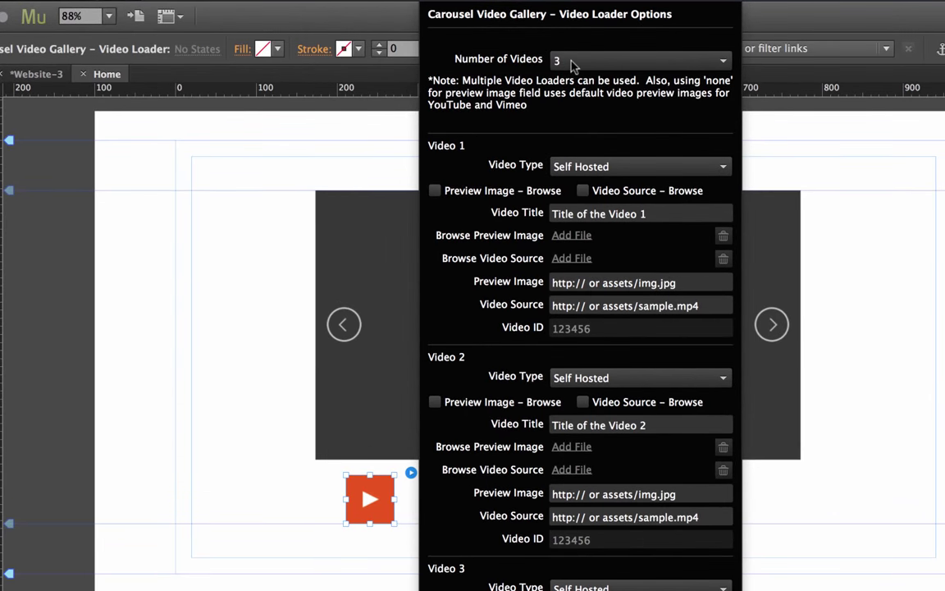
Step: Set Number of Videos to 2 and Video Type to Youtube for Video 1 and Video 2
left_click(572, 65)
left_click(570, 101)
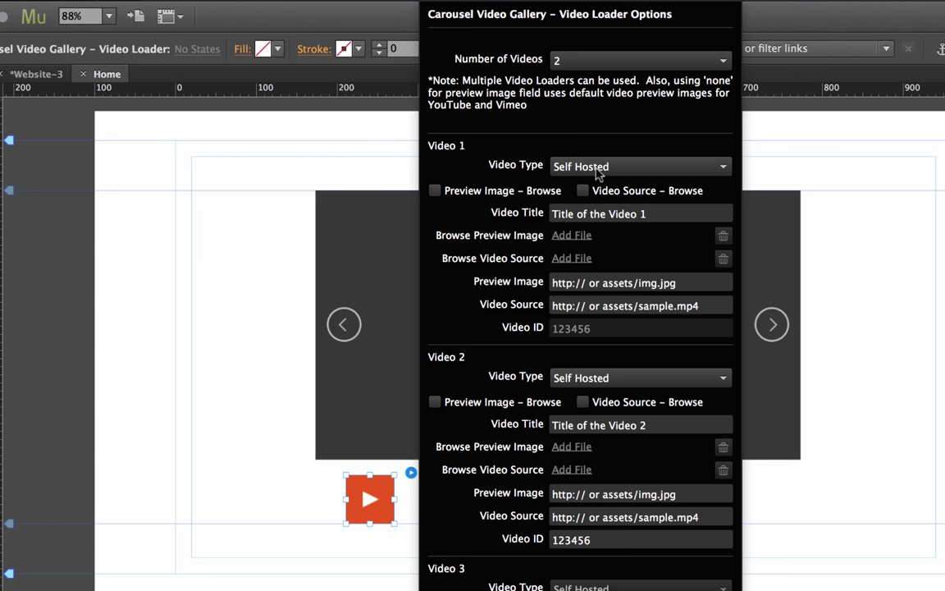
left_click(555, 165)
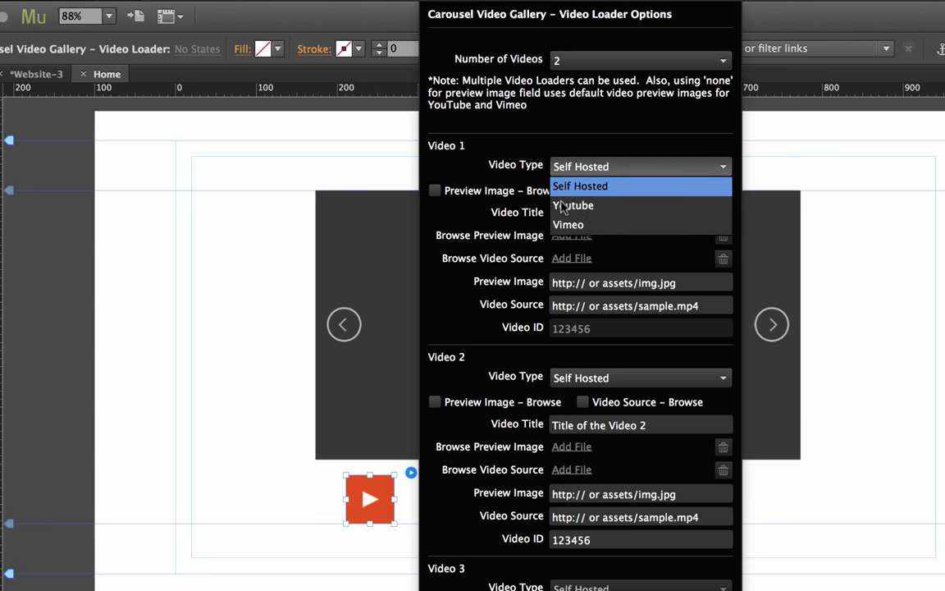
left_click(585, 207)
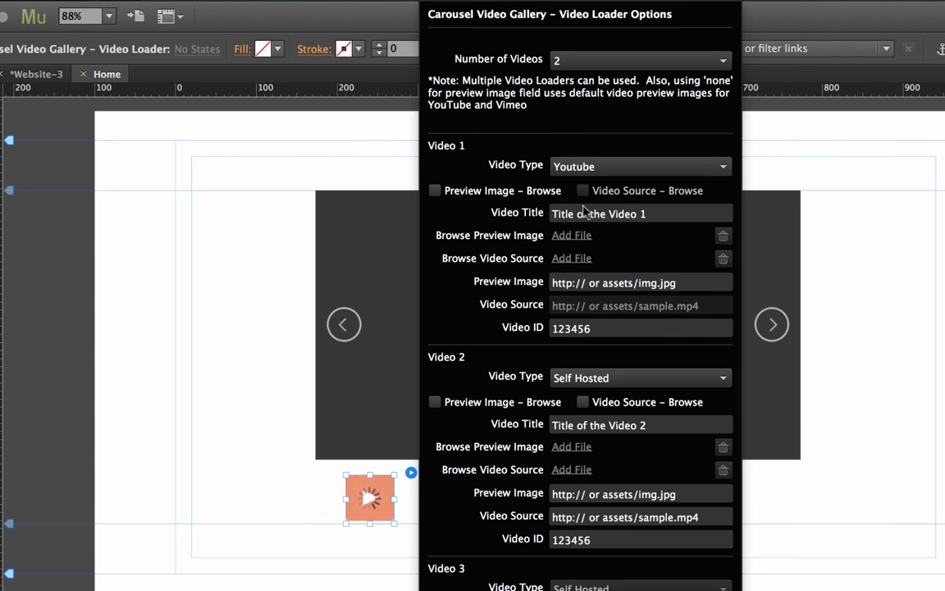
left_click(589, 379)
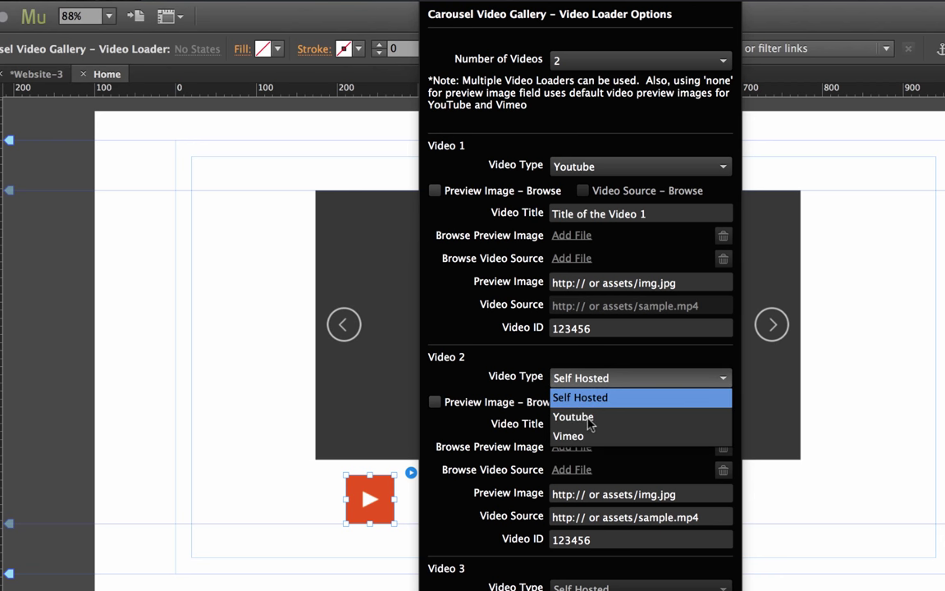
left_click(592, 418)
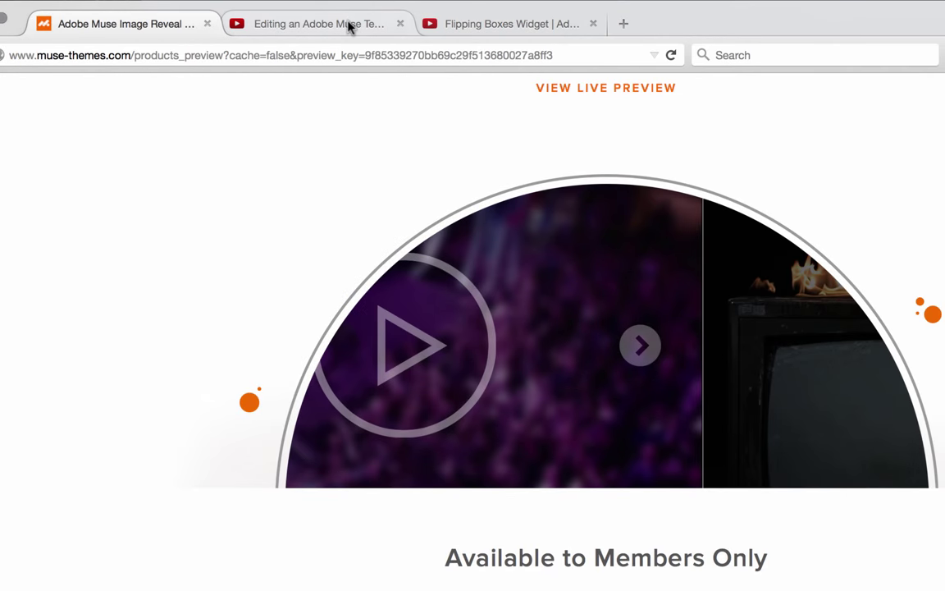
Step: Copy the first YouTube video's ID and paste jsmUmiVKVWM into Video 1's Video ID
left_click(351, 25)
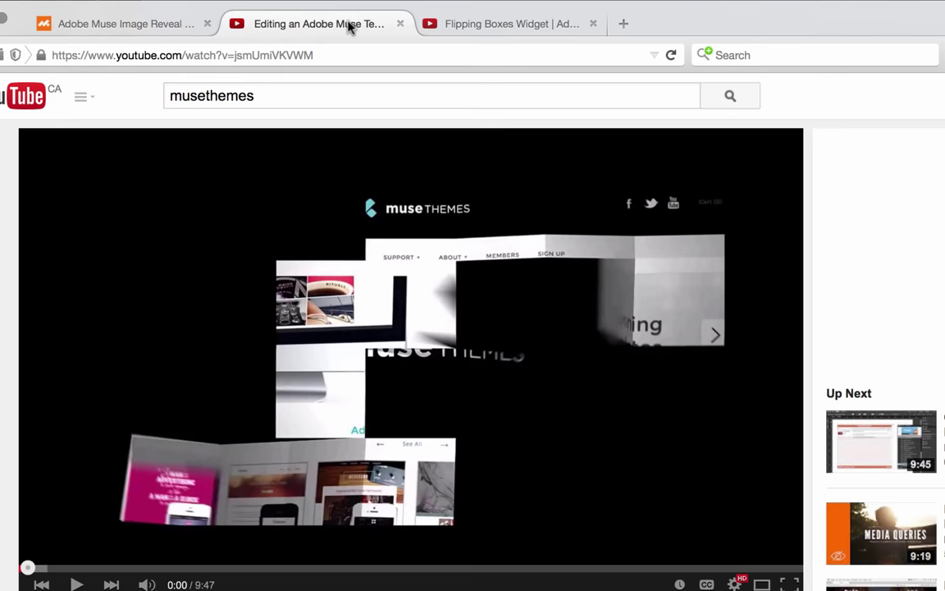
double_click(271, 55)
key("super+c")
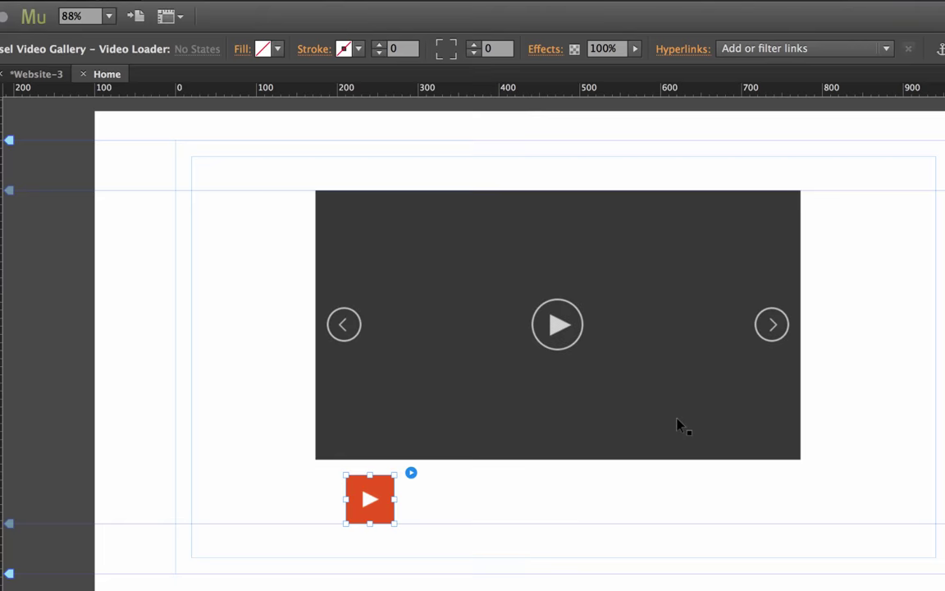
left_click(812, 287)
left_click(369, 498)
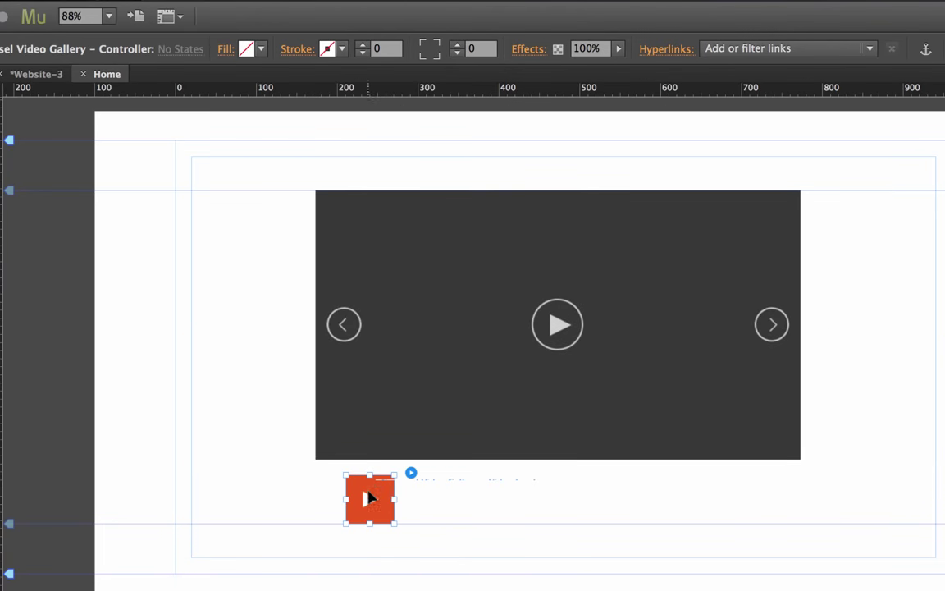
left_click(411, 473)
double_click(621, 328)
key("super+v")
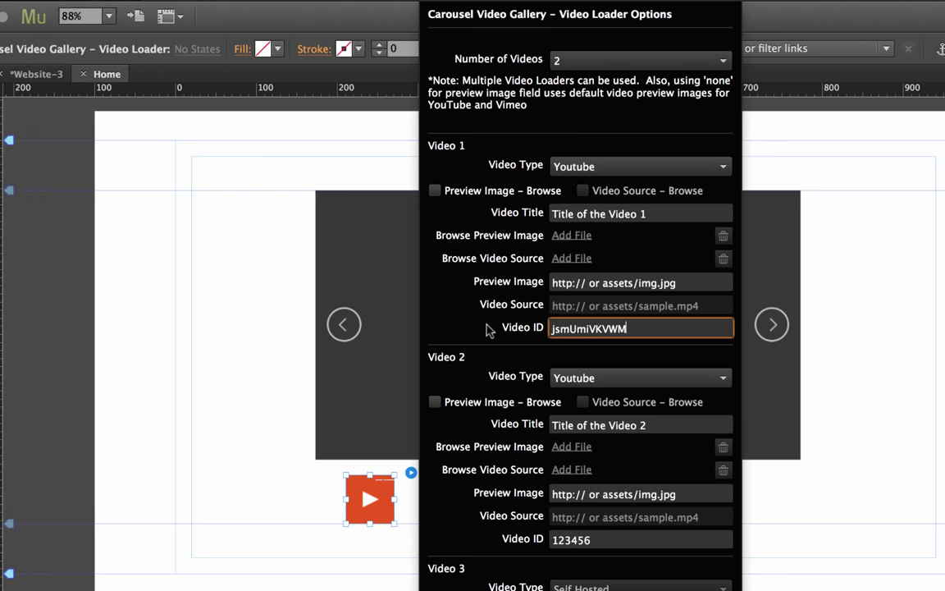
key("Return")
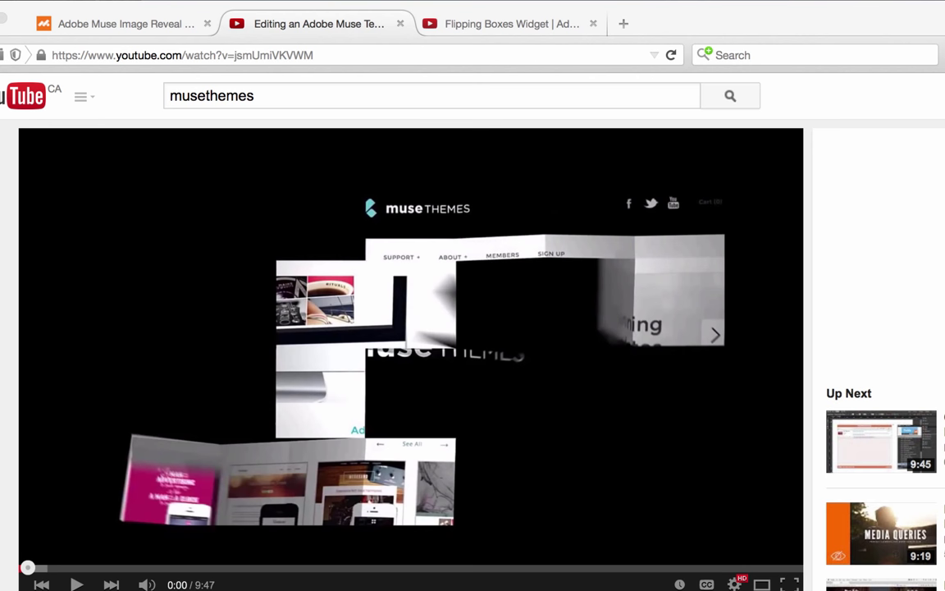
Step: Copy the Flipping Boxes Widget video's ID and paste r0gEuyNMKSw into Video 2's Video ID
left_click(467, 23)
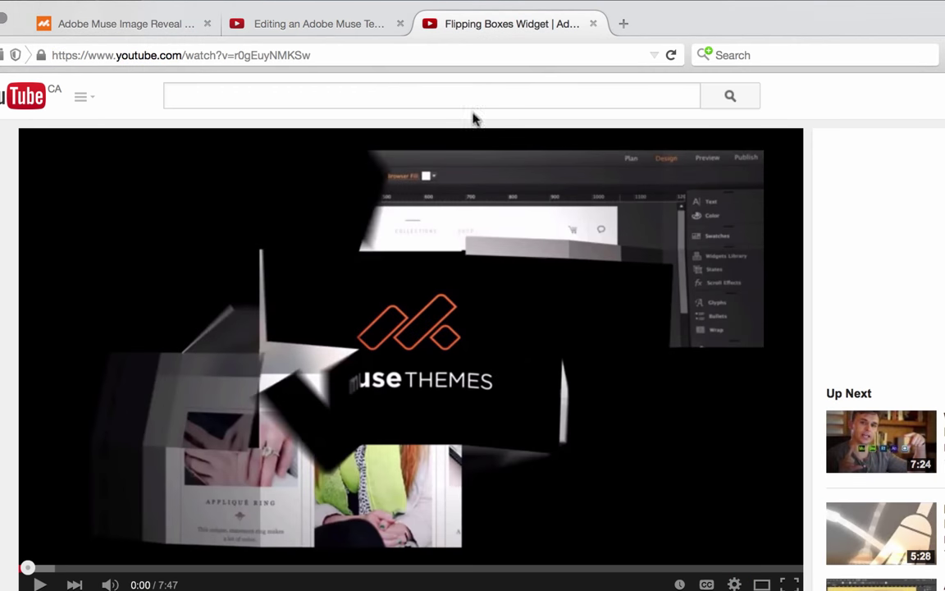
double_click(259, 55)
key("super+c")
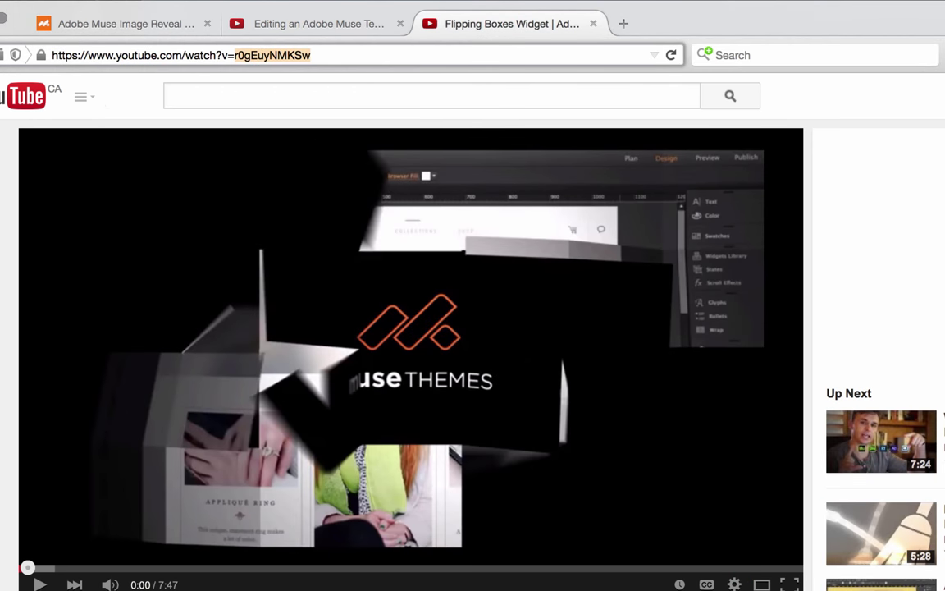
key("super+Tab")
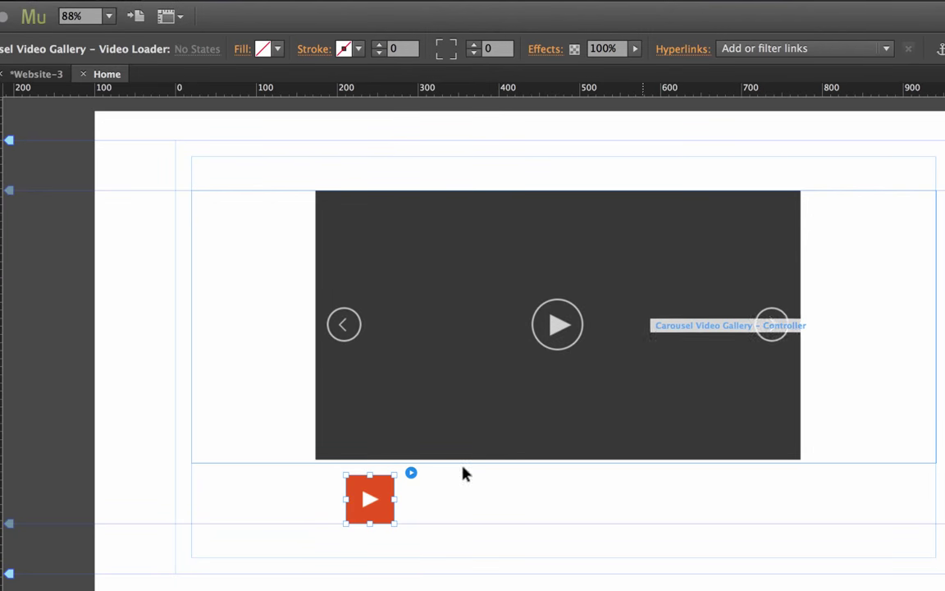
left_click(410, 472)
double_click(558, 539)
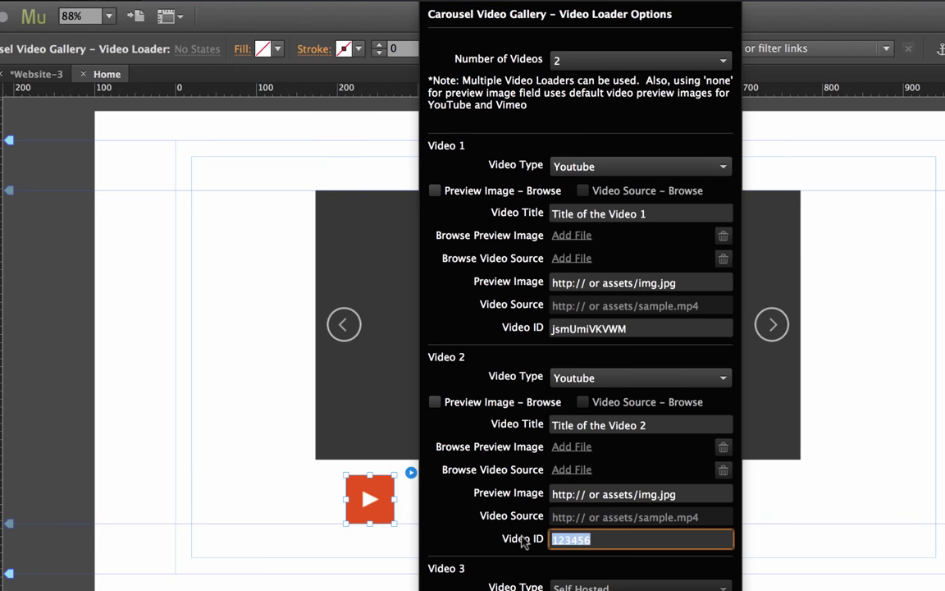
key("super+v")
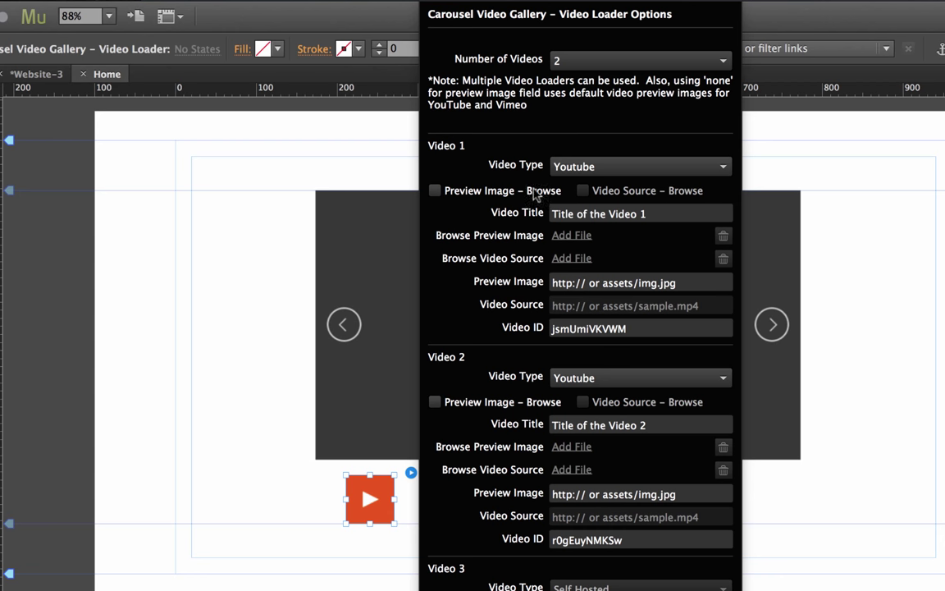
Step: Replace the Preview Image values of Video 1 and Video 2 with none
left_click(435, 192)
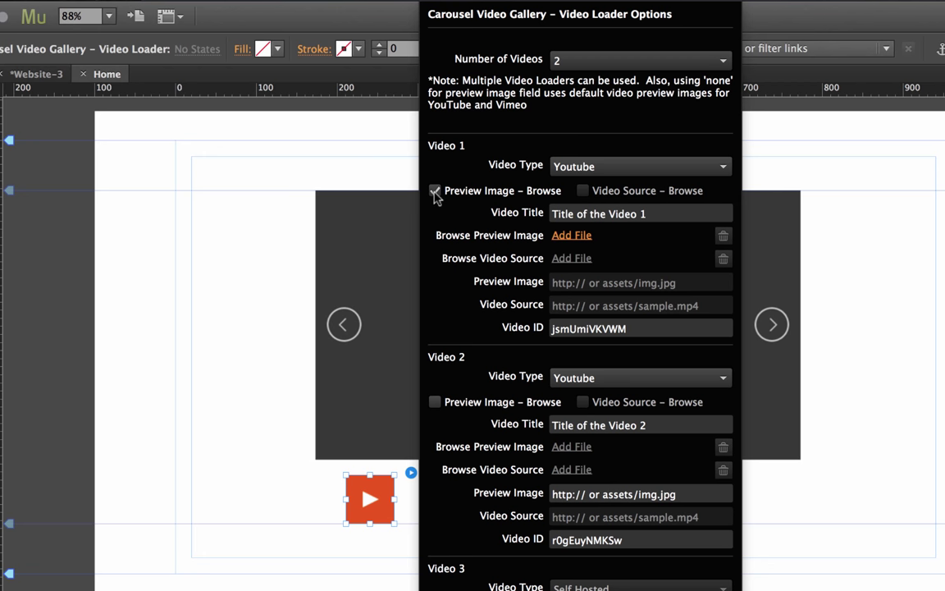
left_click(435, 190)
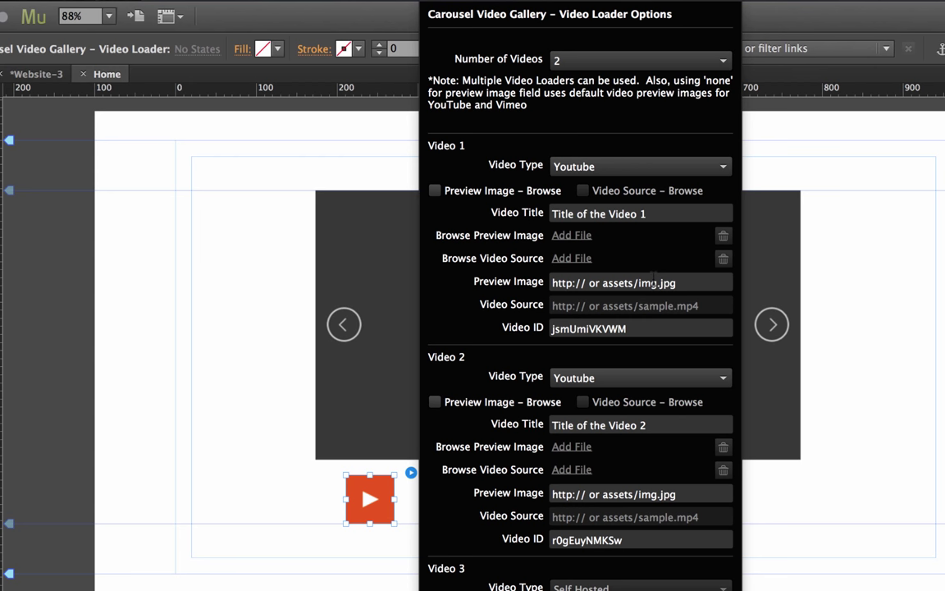
left_click(686, 282)
left_click_drag(686, 282, 542, 281)
type("none")
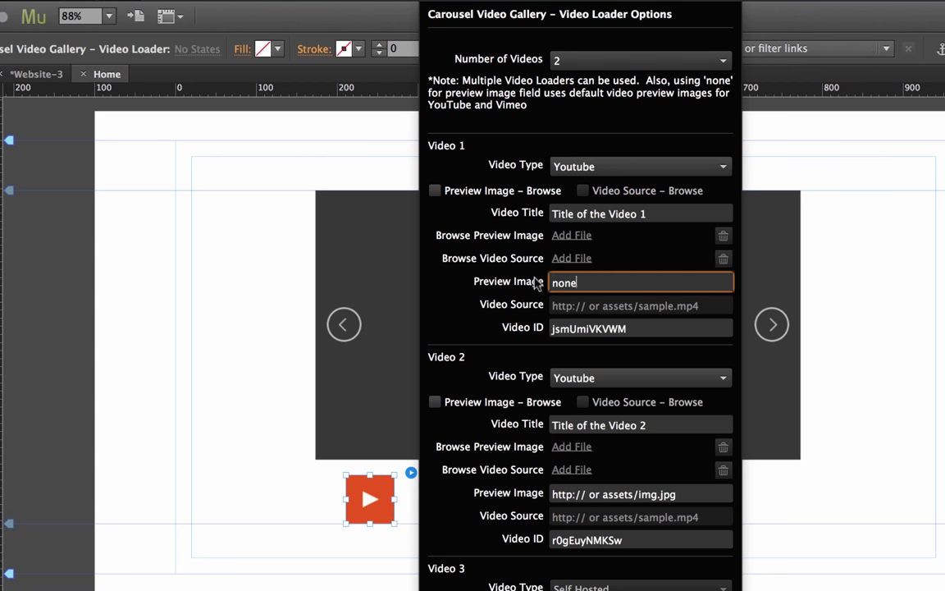
key("Return")
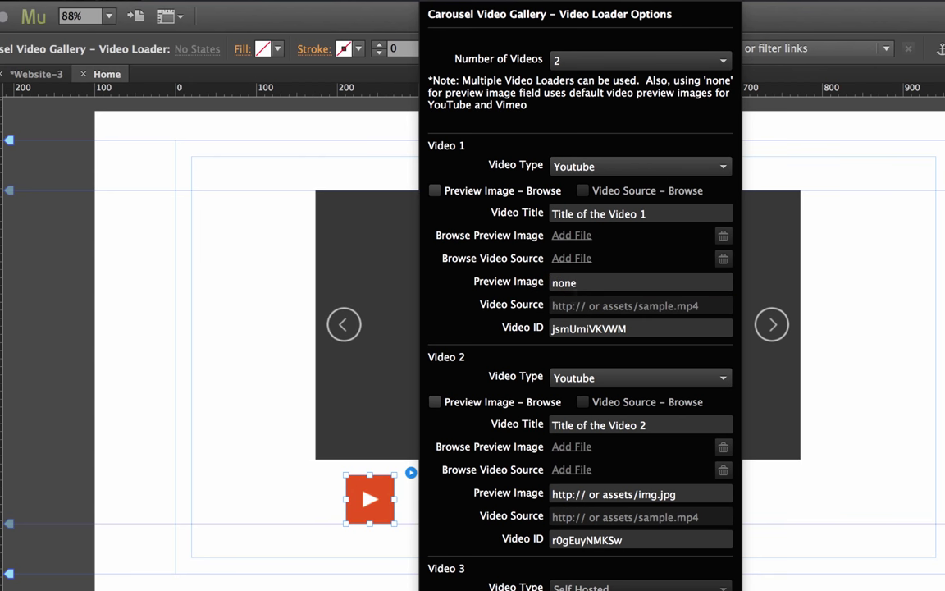
left_click_drag(713, 493, 543, 494)
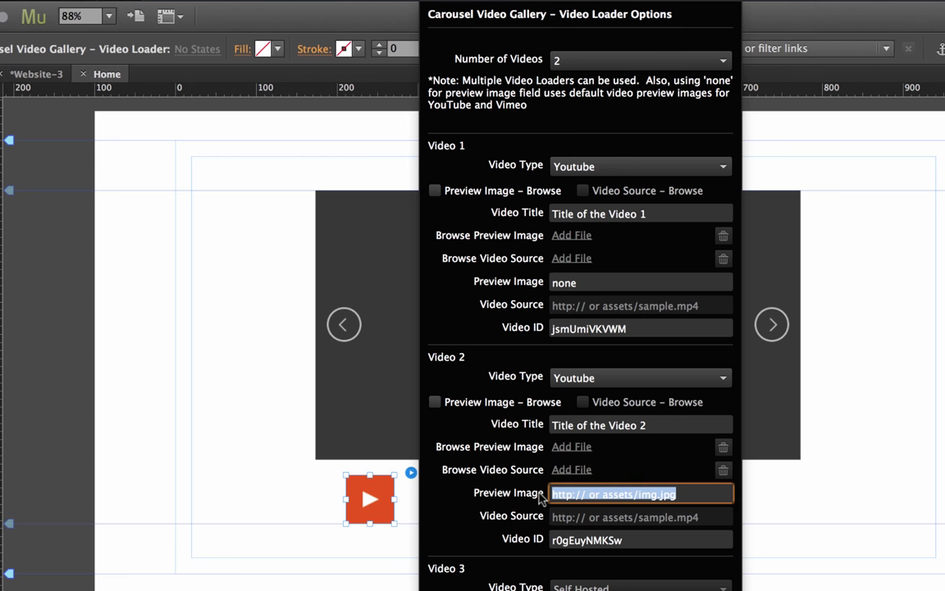
type("none")
key("Return")
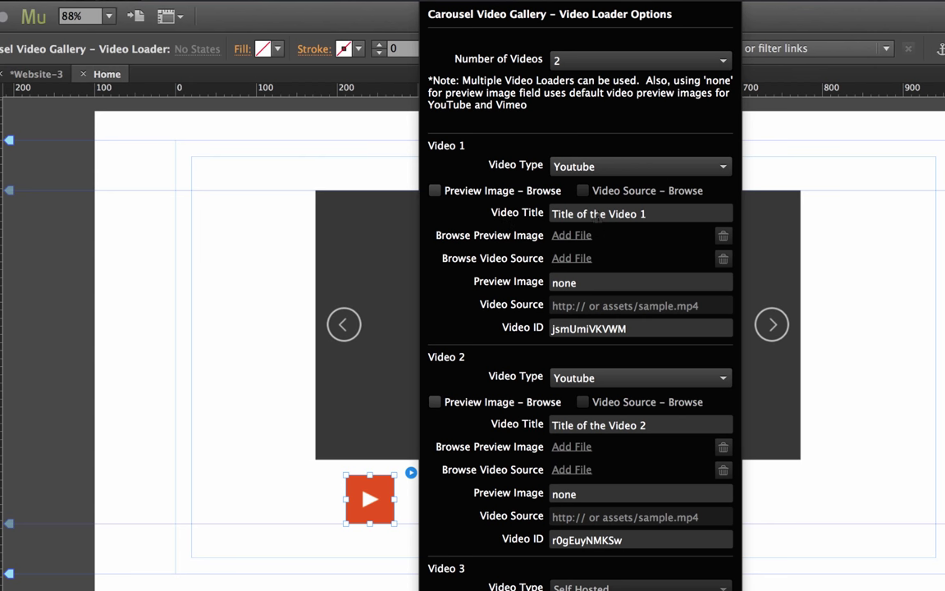
left_click_drag(669, 213, 495, 215)
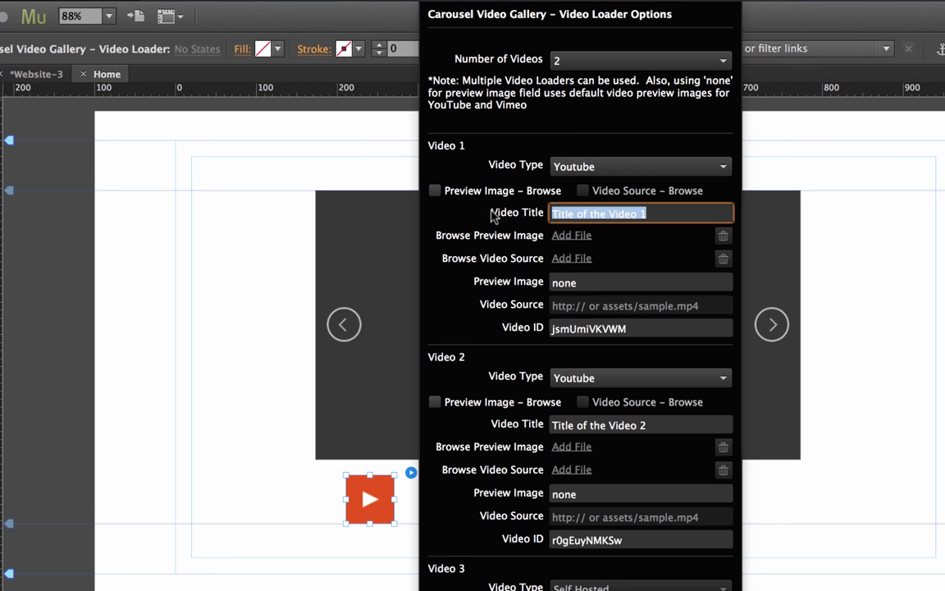
Step: Retitle the videos 'MuseThemes Video 1' and 'MuseThemes Video 2'
type("MuseThemes")
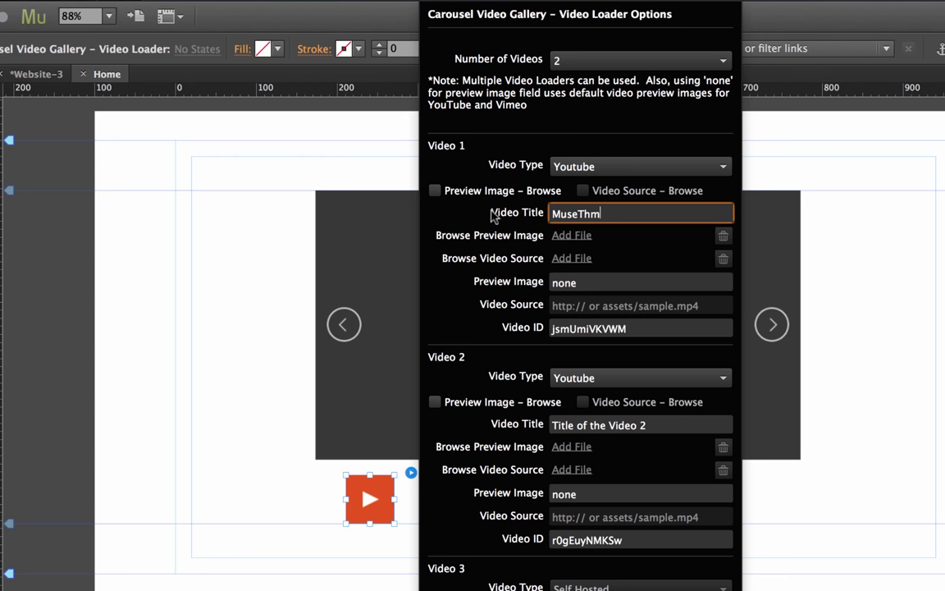
type(" Video 1")
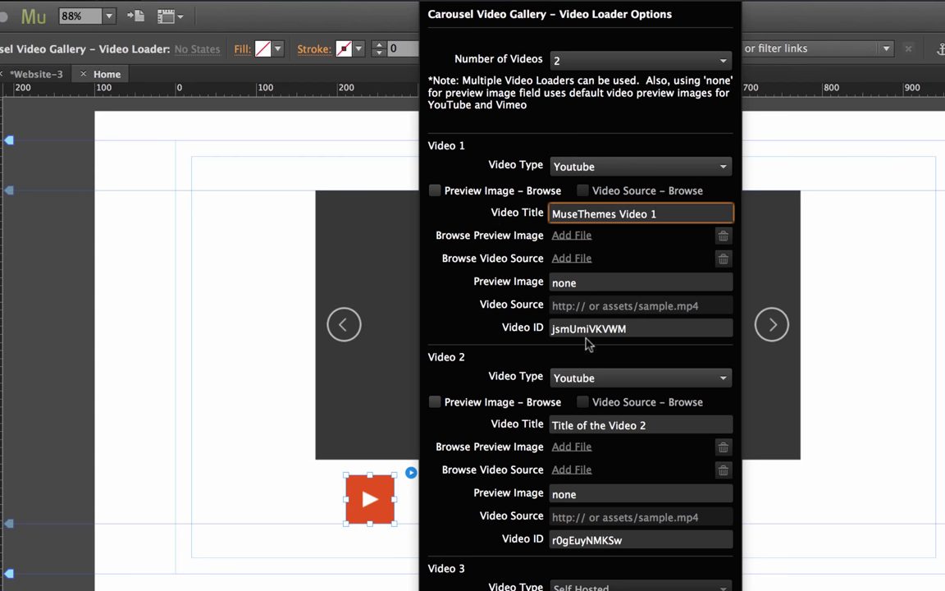
right_click(658, 420)
key("Escape")
left_click(544, 425)
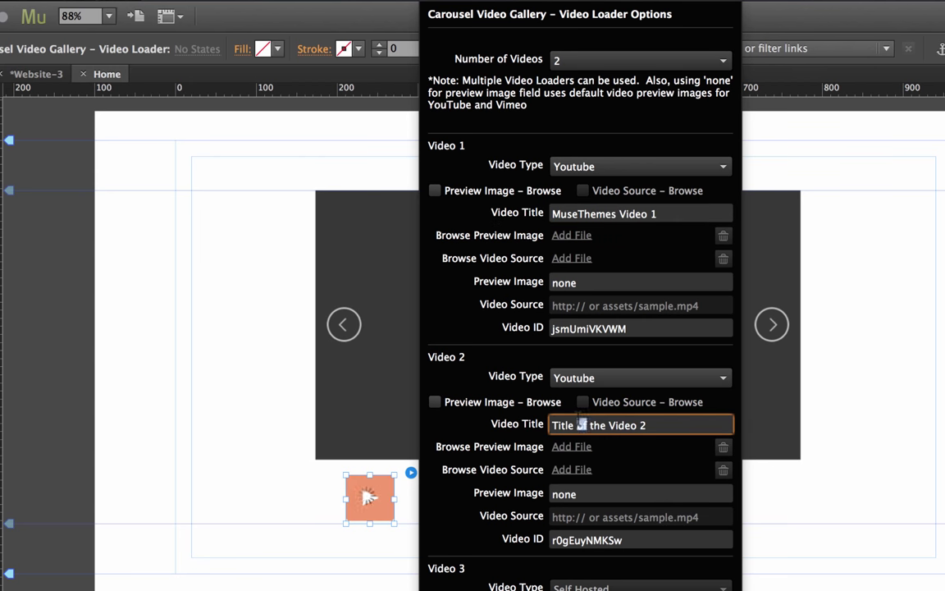
triple_click(580, 425)
type("Muse")
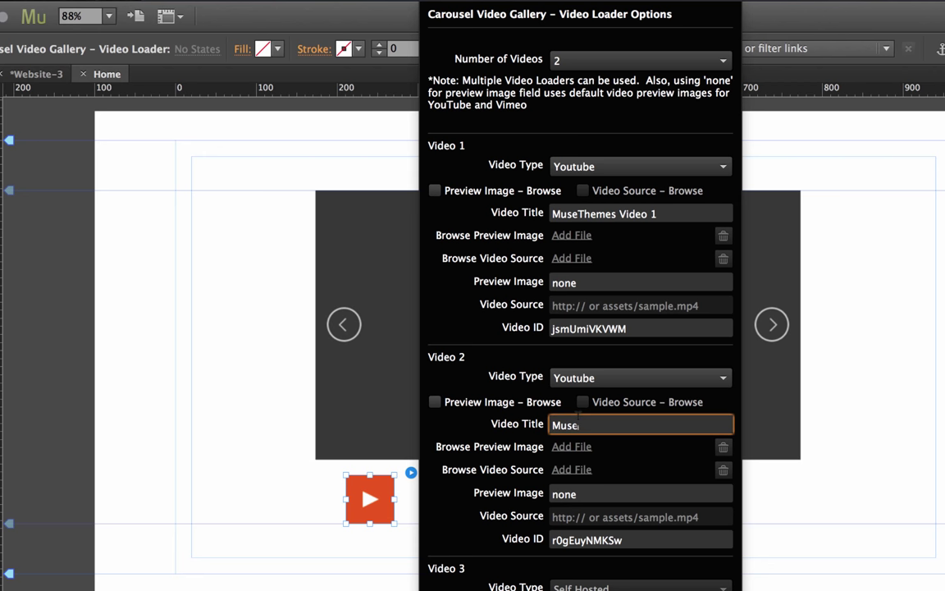
type("Themes Video 2")
key("Return")
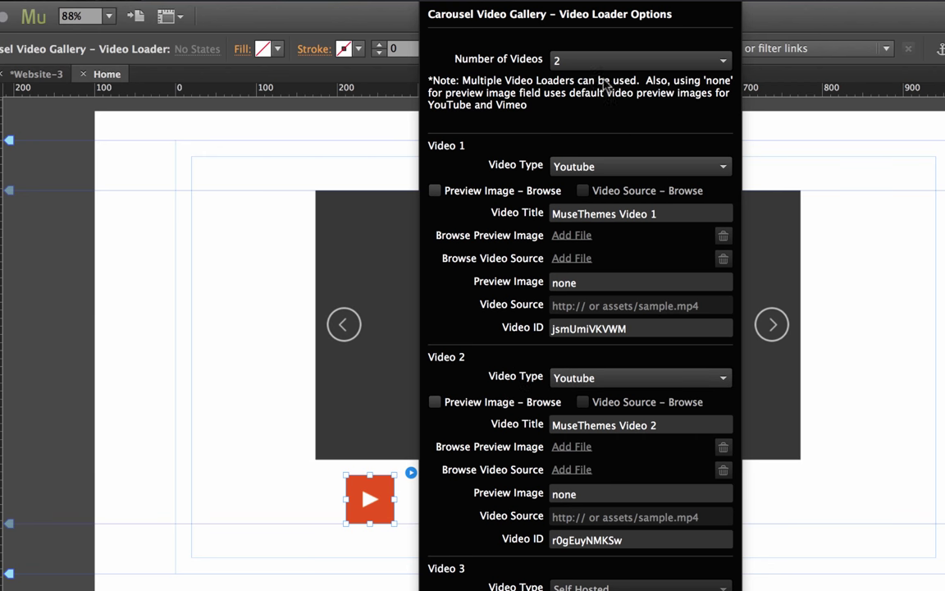
left_click(591, 61)
left_click(572, 121)
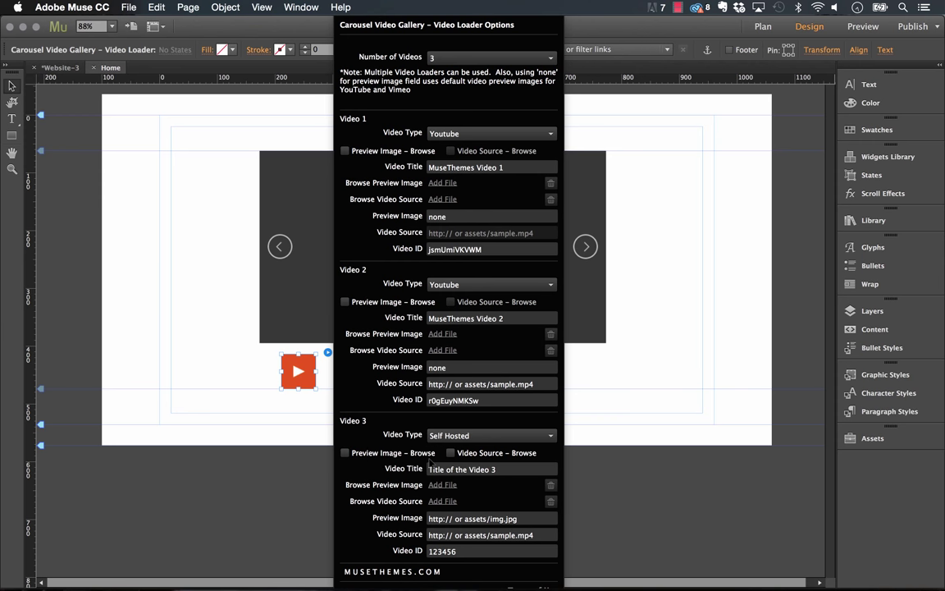
left_click(451, 454)
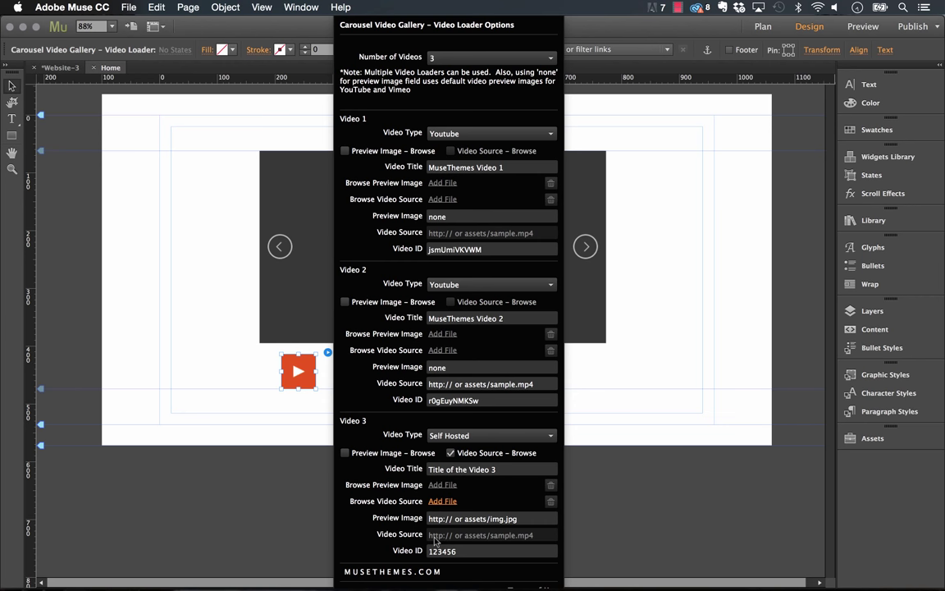
left_click(451, 453)
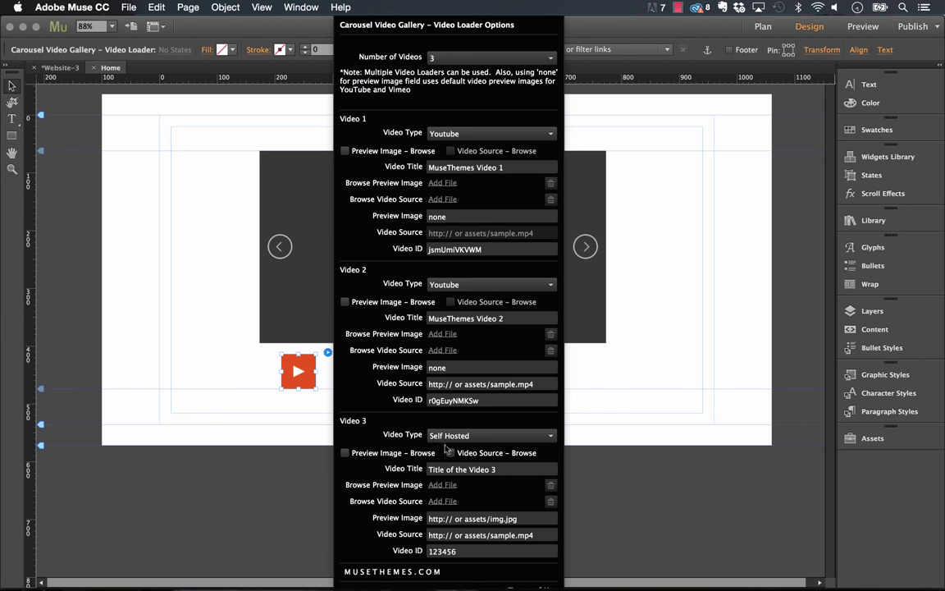
left_click(457, 436)
left_click(453, 477)
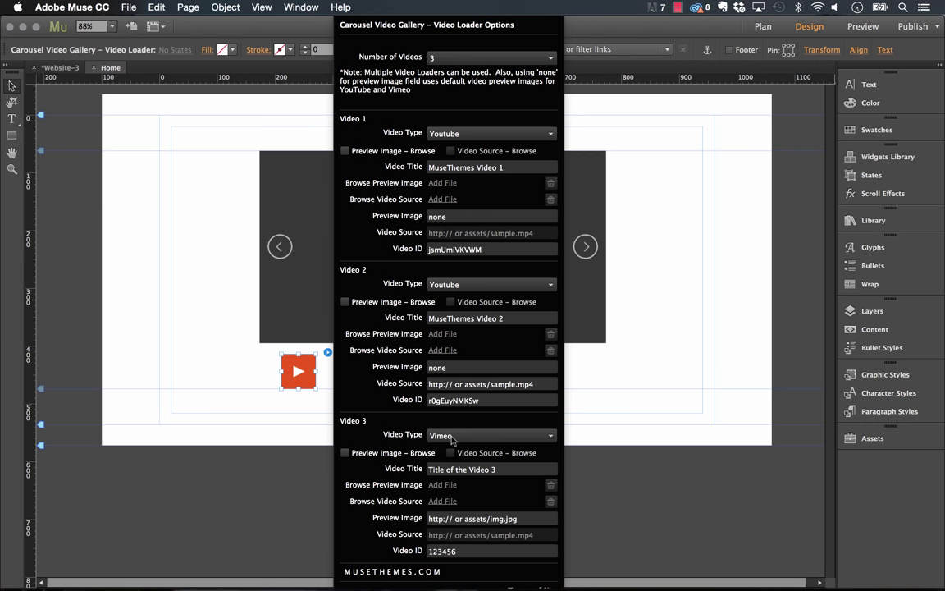
left_click(433, 430)
left_click(433, 426)
left_click(447, 57)
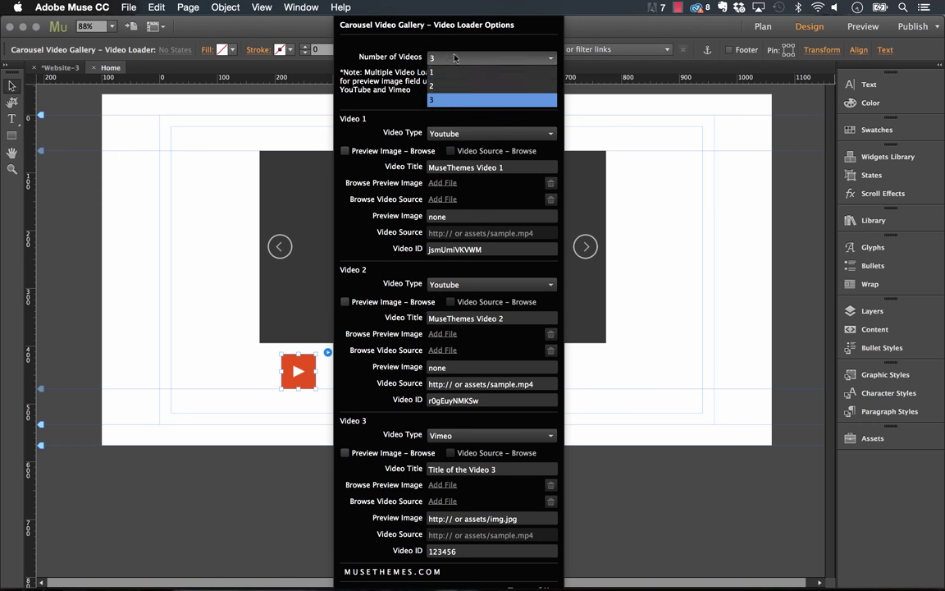
left_click(447, 87)
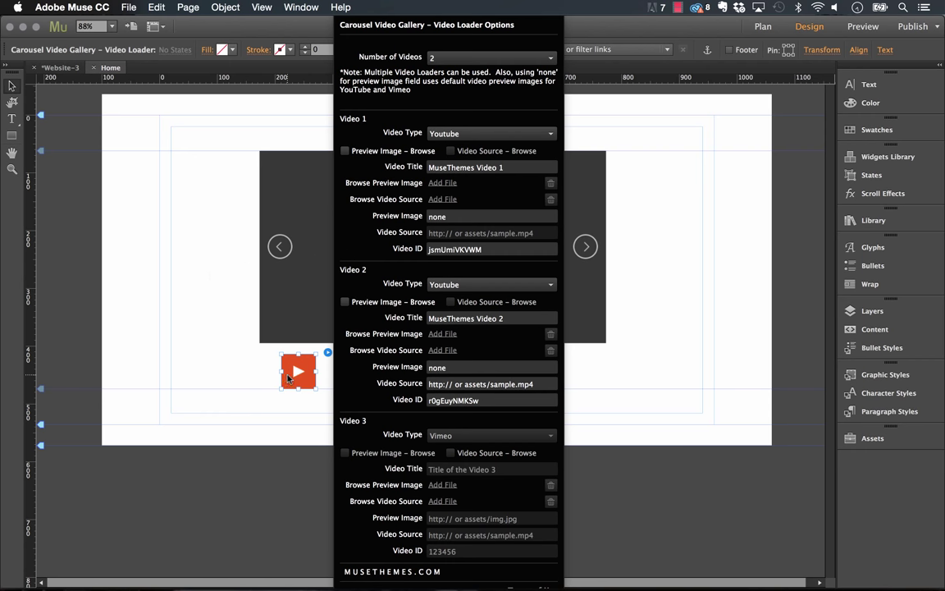
left_click(293, 247)
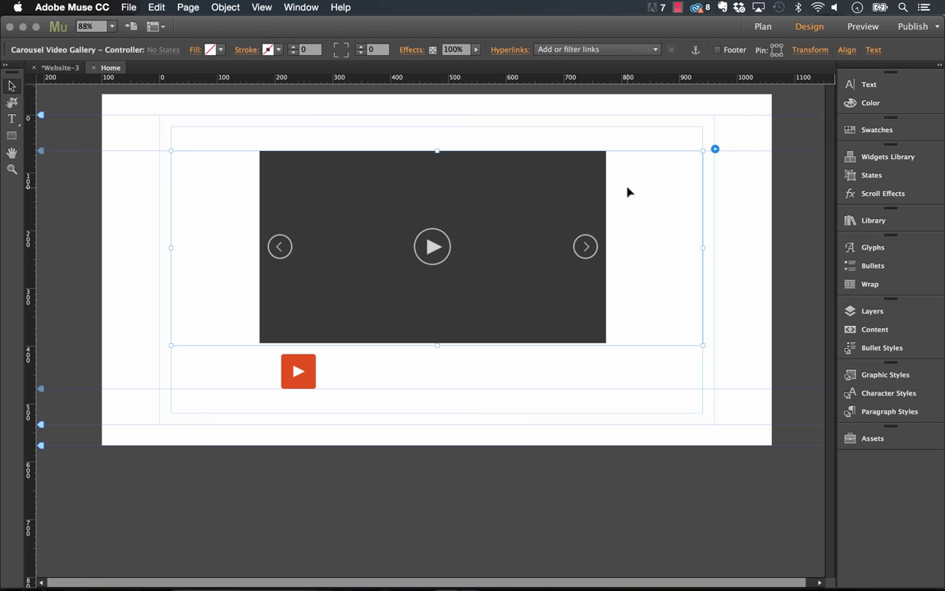
Step: Open the gallery's Controller Options and review the Navigation Buttons choices, leaving Default
left_click(715, 151)
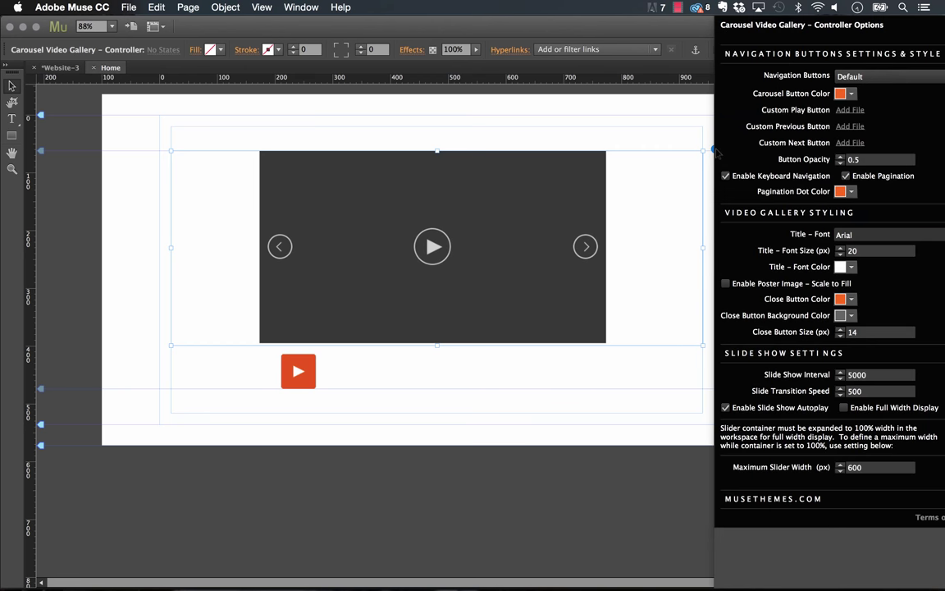
left_click(555, 178)
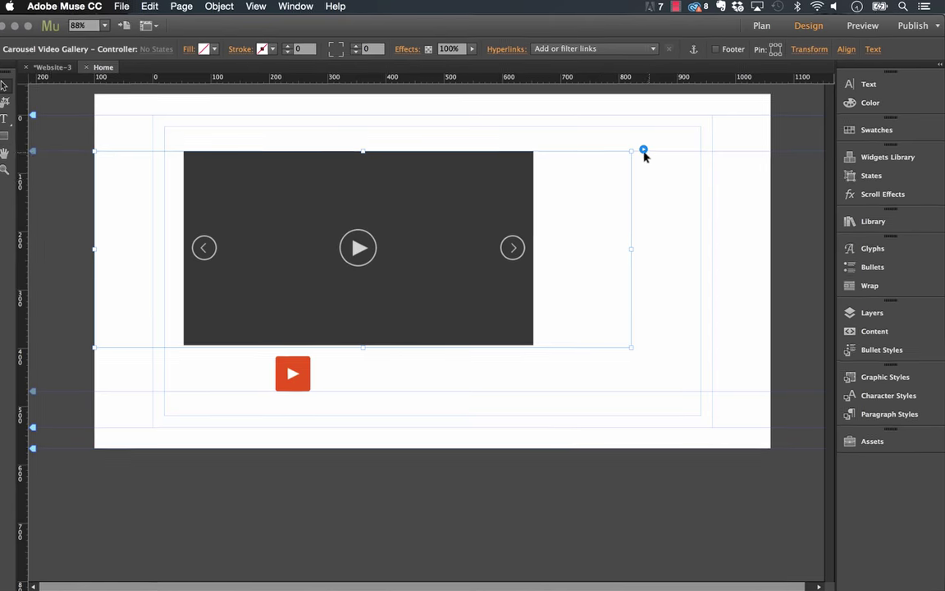
left_click(645, 151)
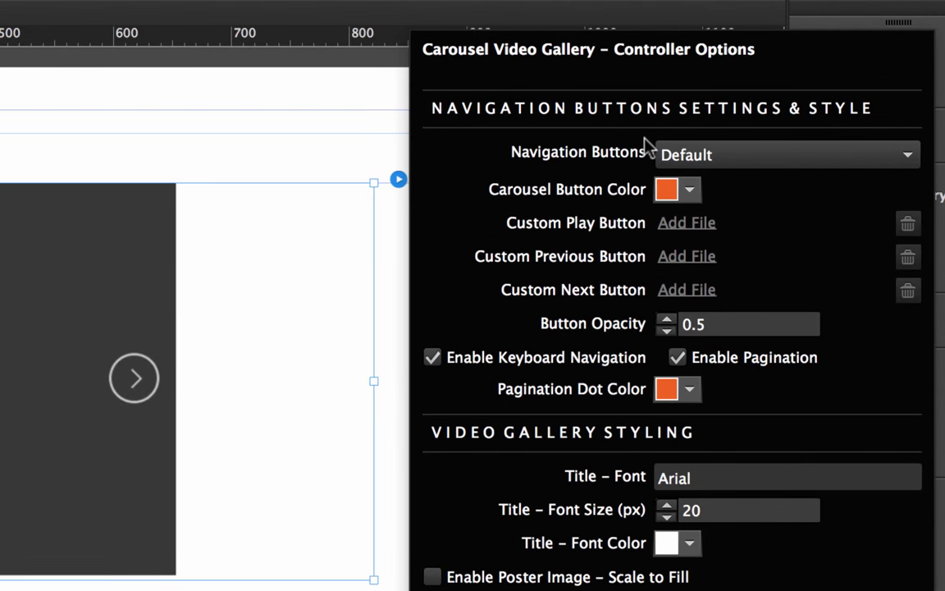
left_click(722, 164)
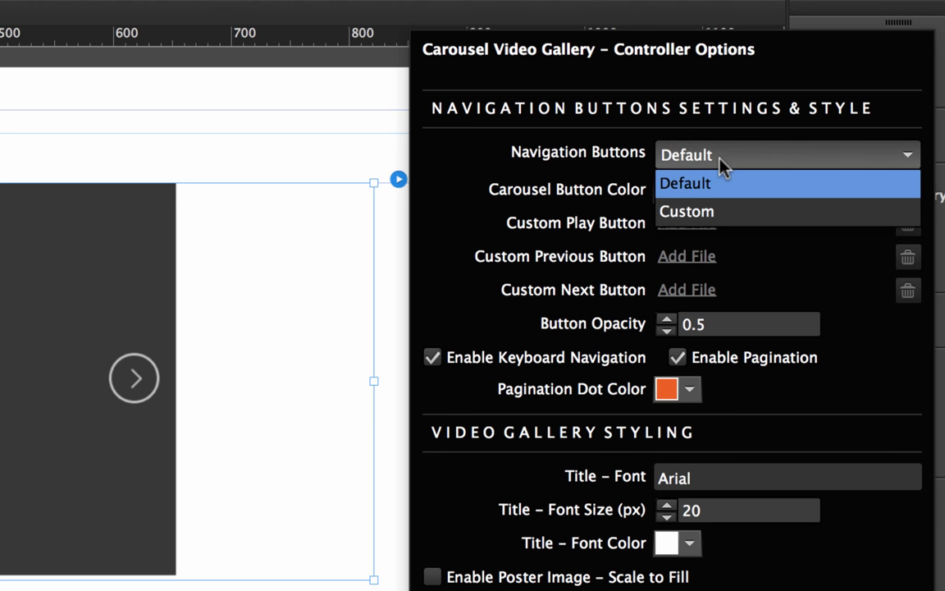
left_click(671, 120)
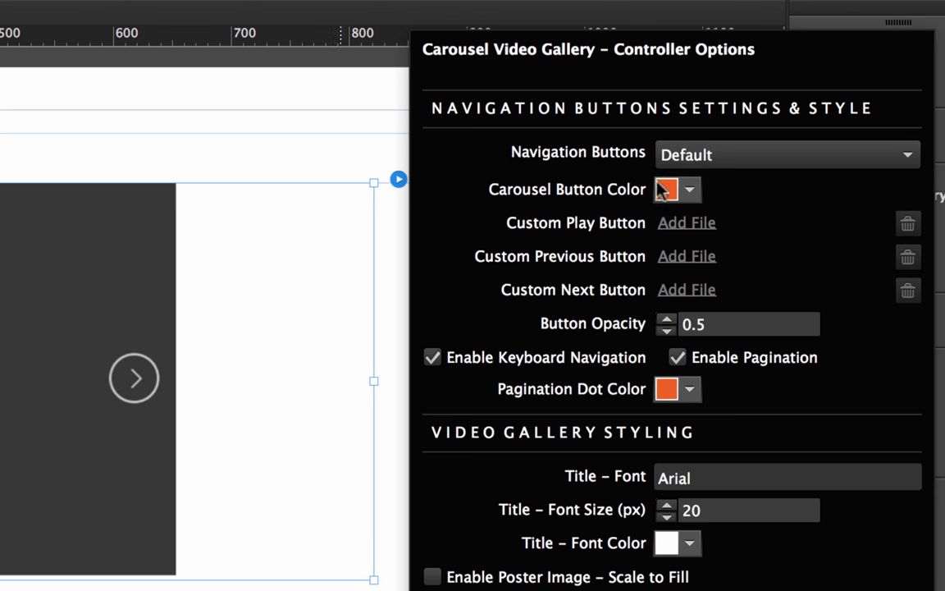
Step: Switch Navigation Buttons to Custom, then set them back to Default
left_click(704, 164)
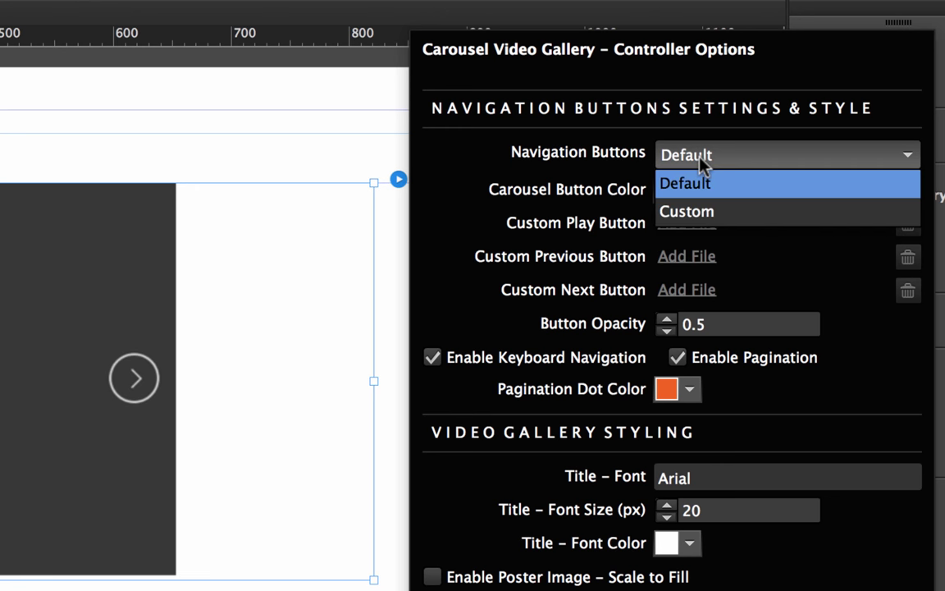
left_click(708, 211)
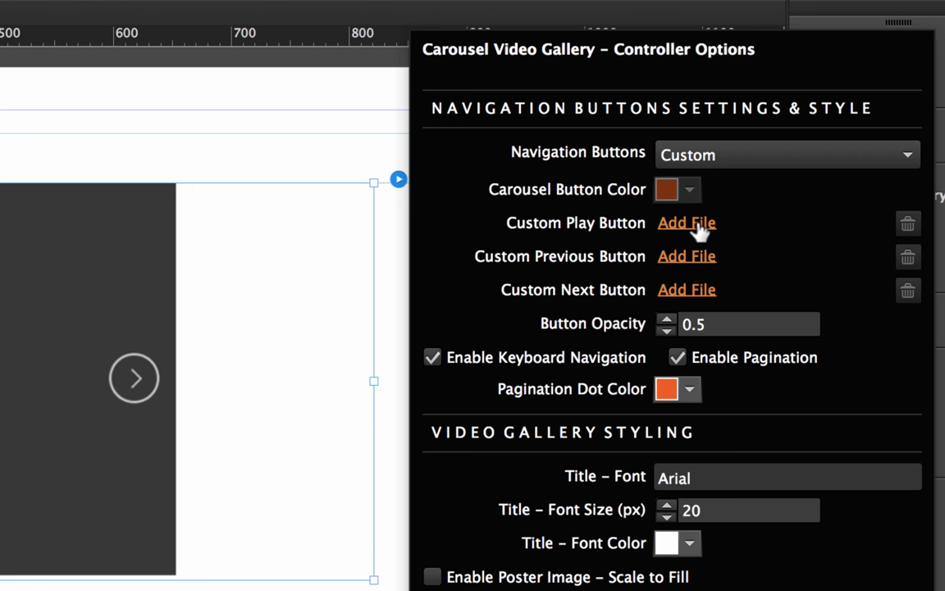
left_click(705, 163)
left_click(709, 184)
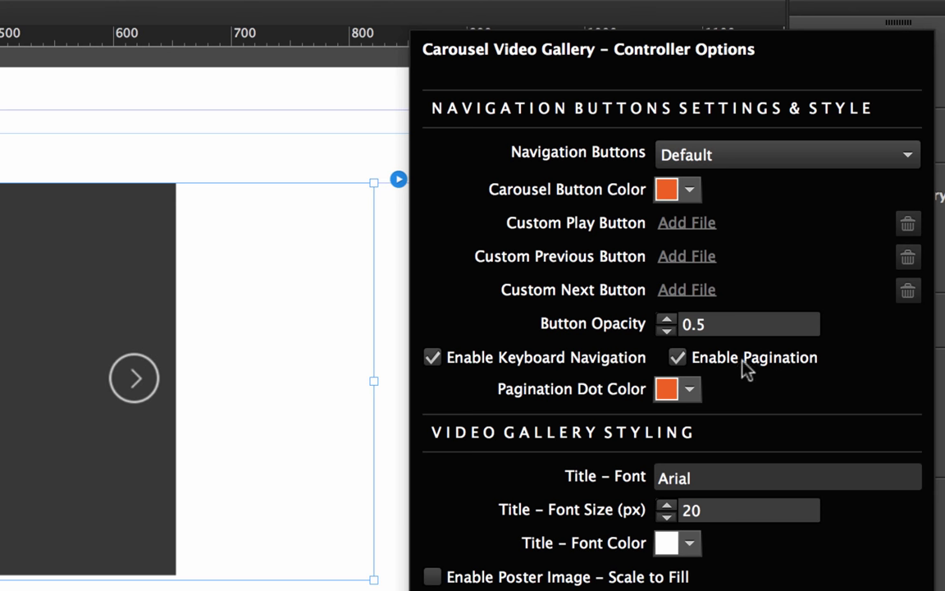
mouse_move(685, 391)
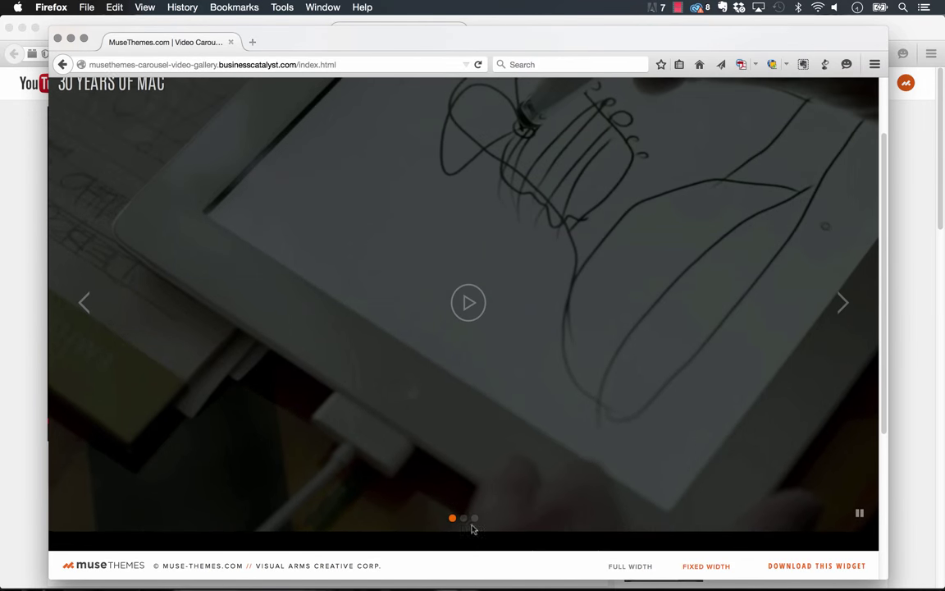
Step: Cycle through the demo carousel's slides with its pagination dots, ending on the Burning TV slide
left_click(465, 521)
left_click(474, 519)
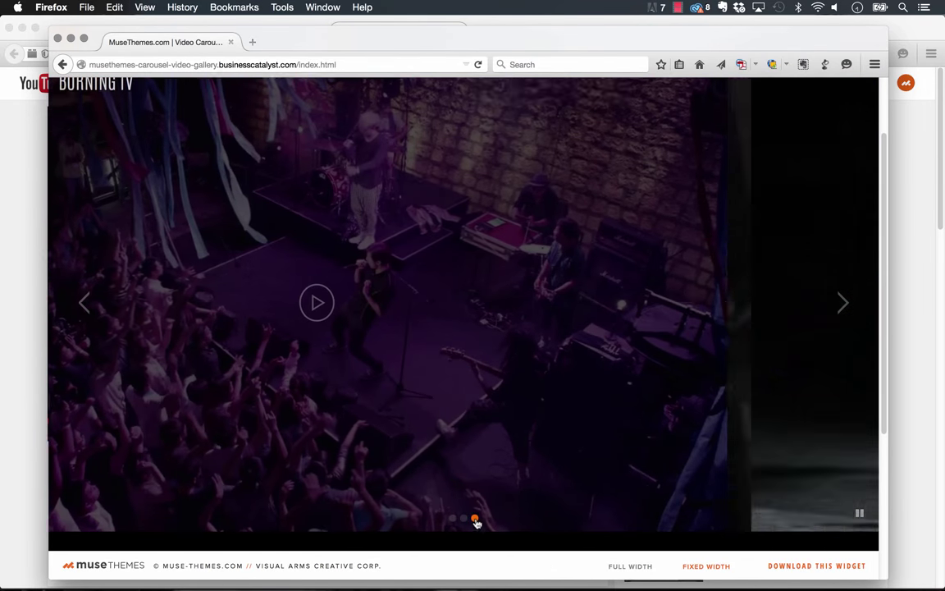
left_click(453, 519)
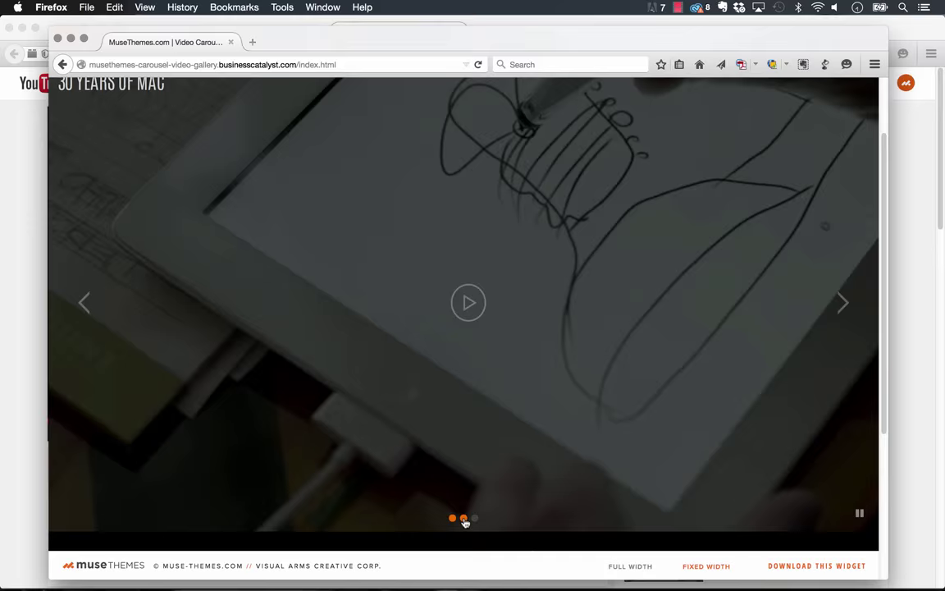
left_click(464, 518)
left_click(474, 518)
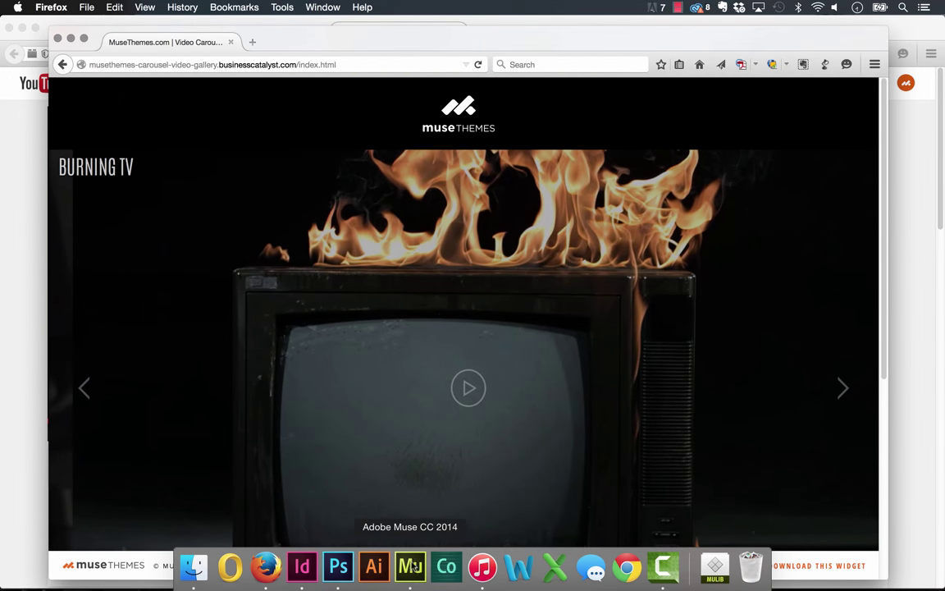
Step: Back in Muse, enable pagination in the carousel's Controller Options
left_click(417, 573)
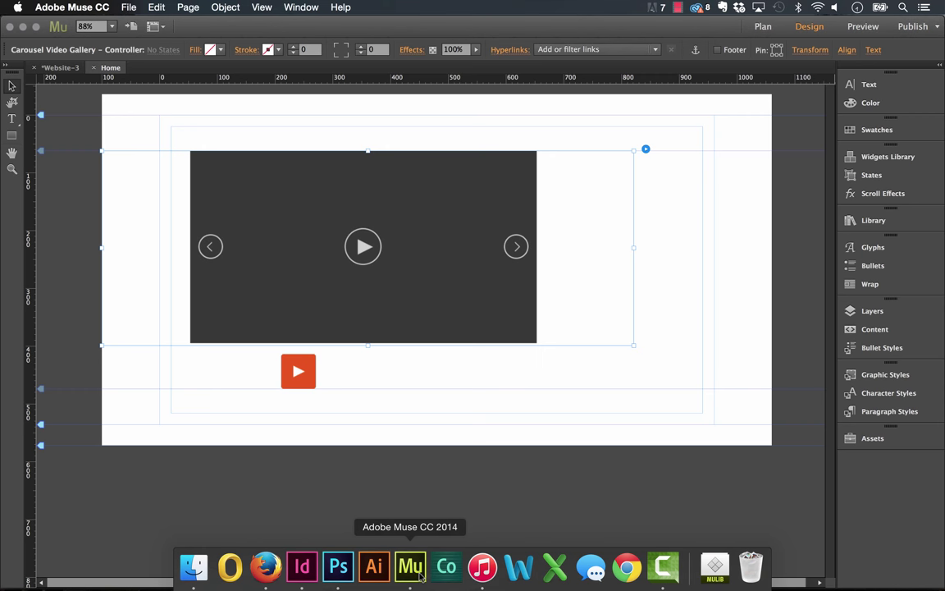
left_click(646, 148)
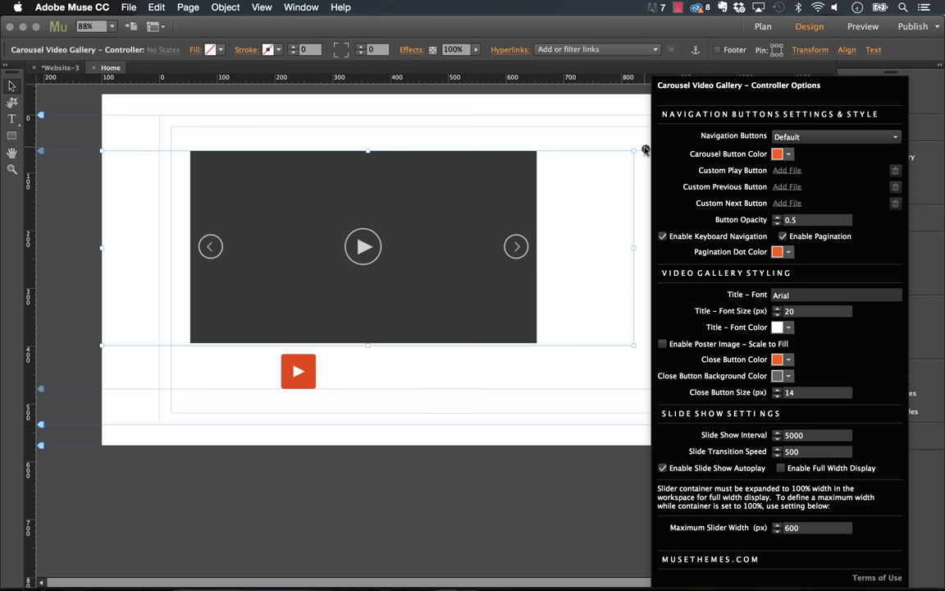
left_click(783, 236)
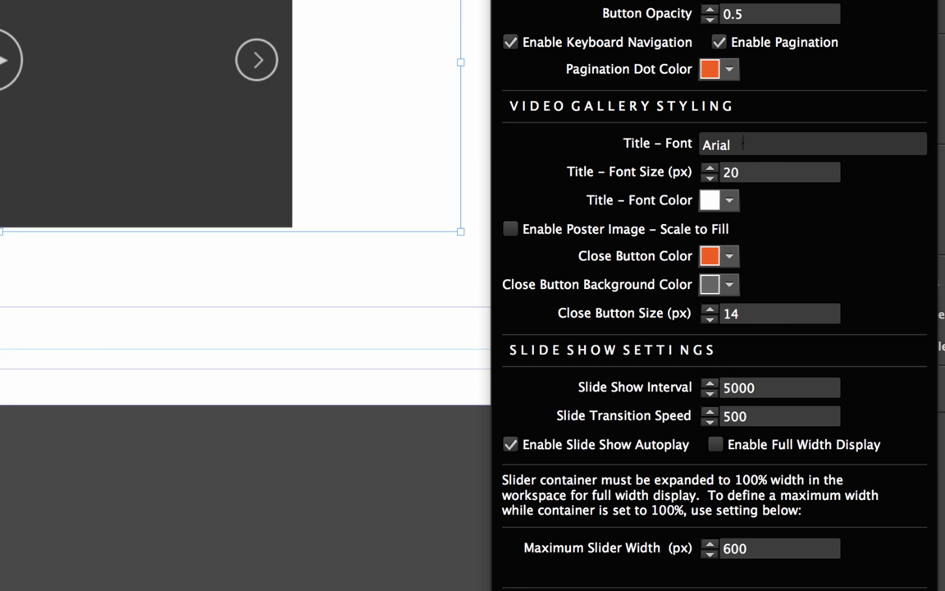
Step: Set the Title font to Montserrat and enable poster images with Scale to Fill
left_click(688, 144)
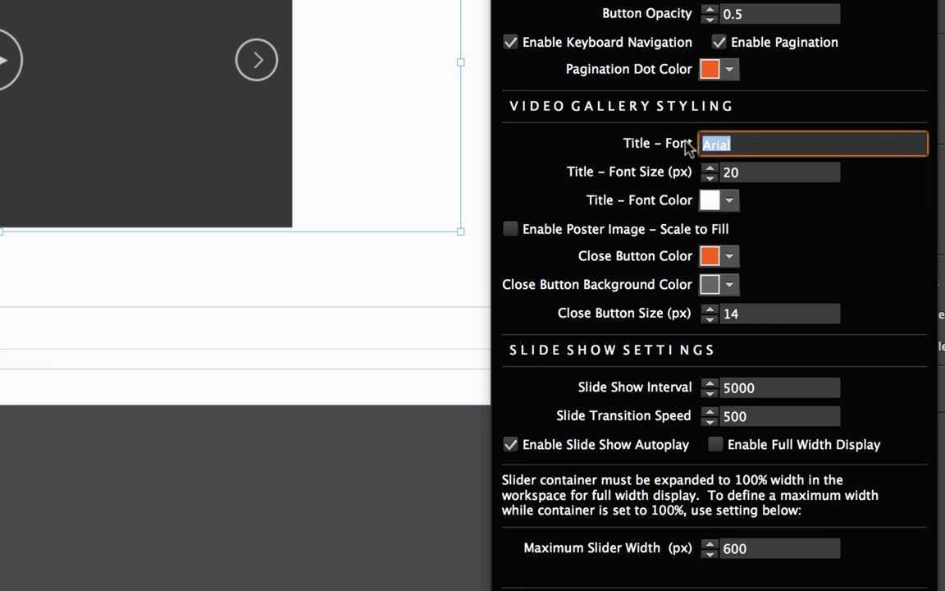
type("Montserrat")
key("Tab")
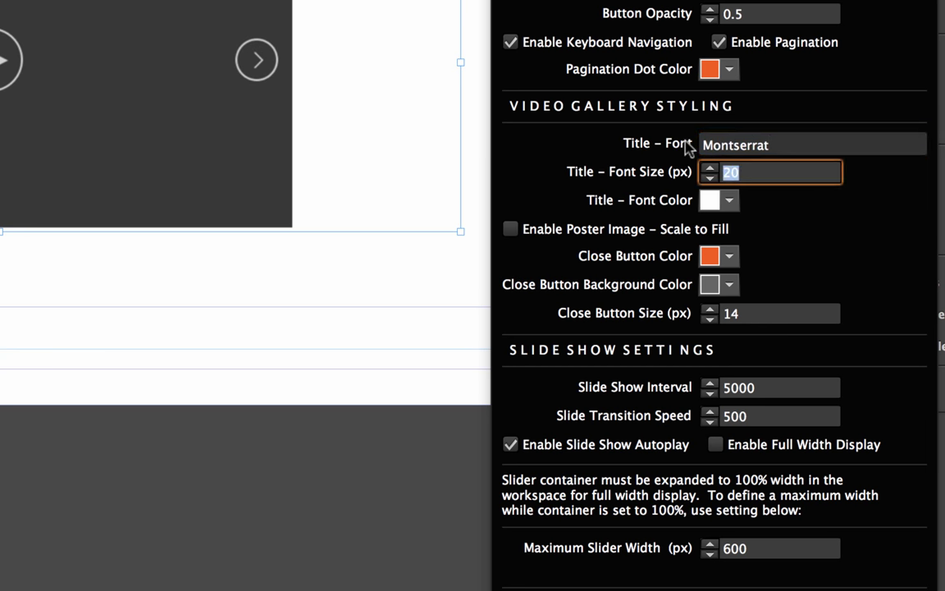
left_click(706, 144)
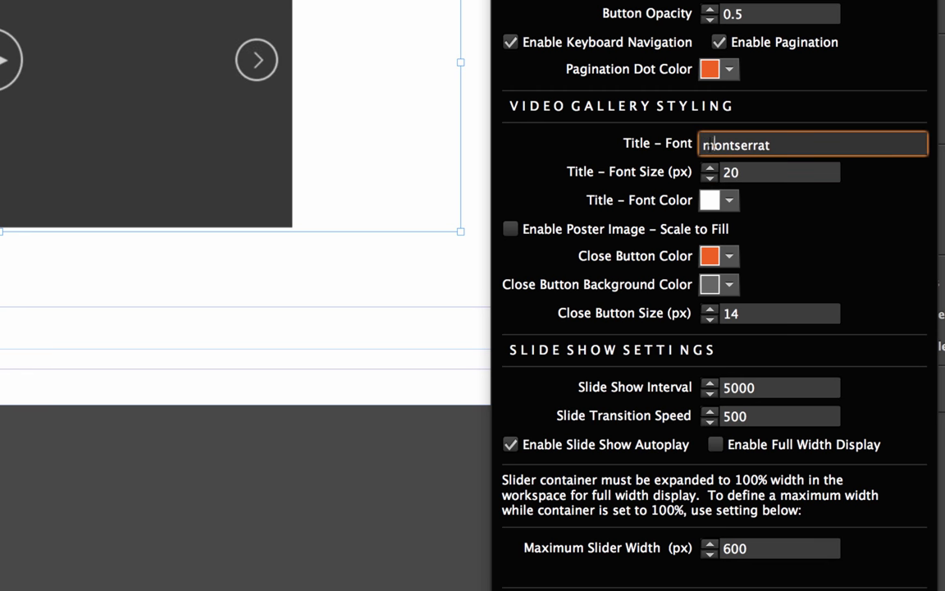
left_click(739, 171)
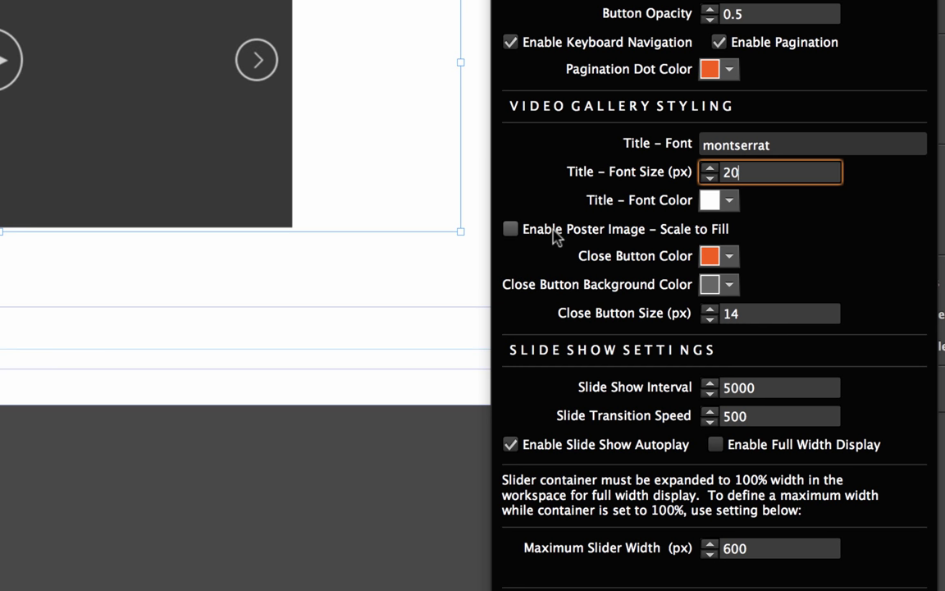
left_click(555, 236)
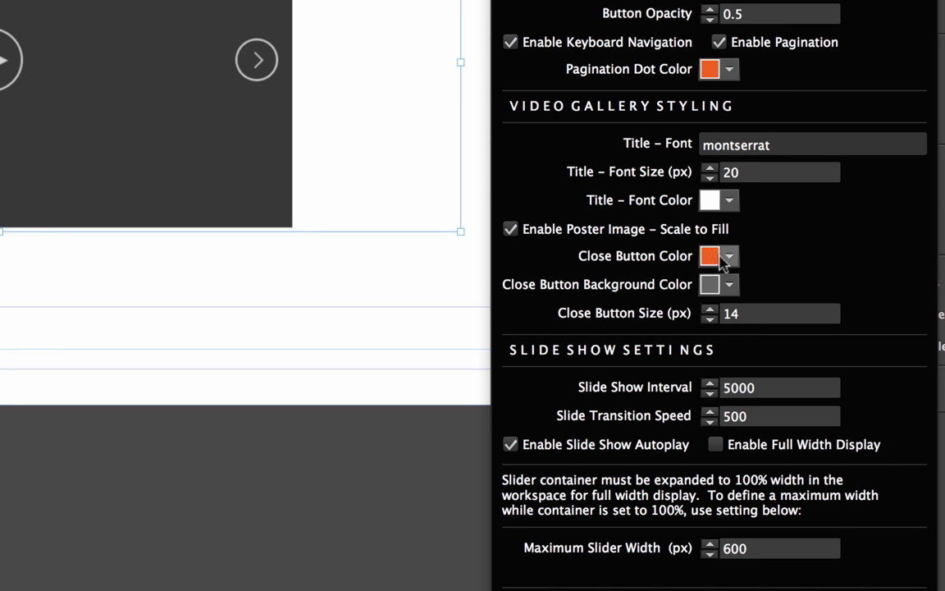
mouse_move(725, 261)
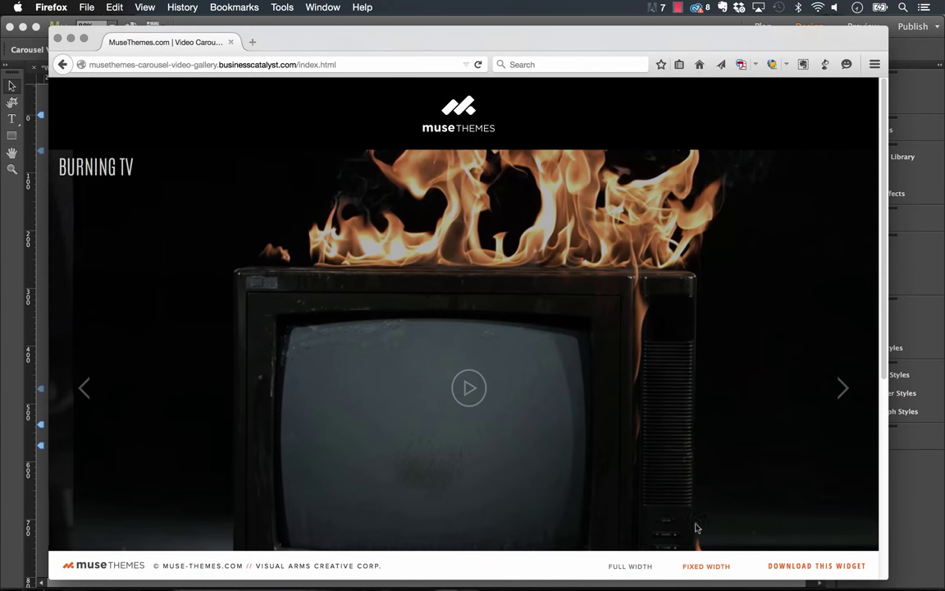
Step: Open the demo's fixed-width carousel, play one slide's video, then close the lightbox
left_click(703, 566)
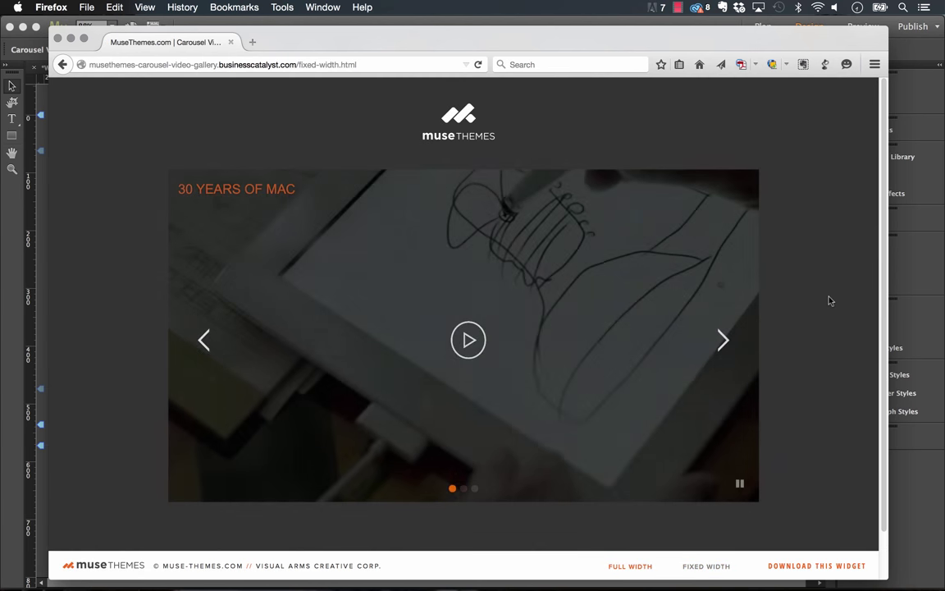
left_click(479, 347)
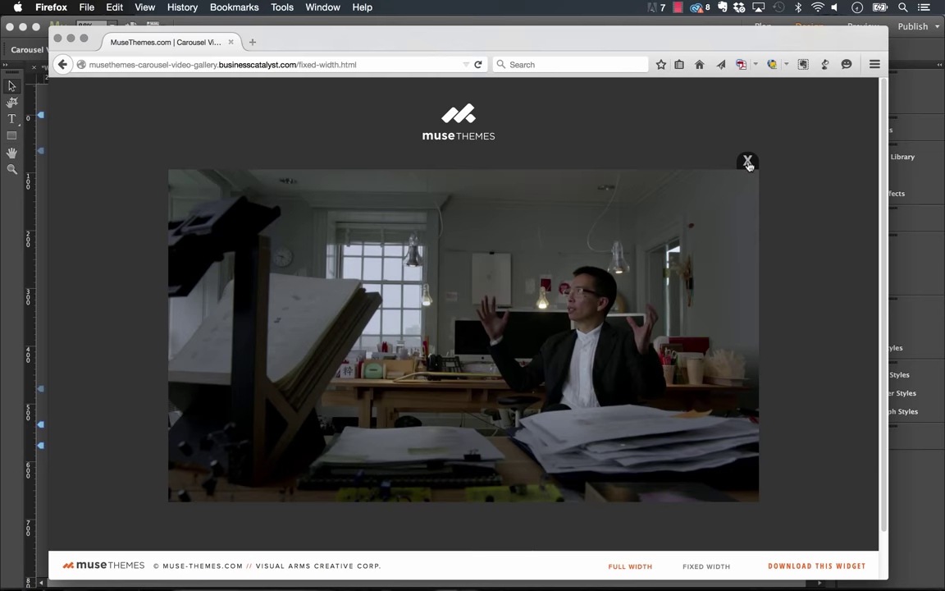
left_click(748, 163)
Step: Set Close Button Size to 10 and Slide Transition Speed to 1000, then center the carousel
left_click(932, 471)
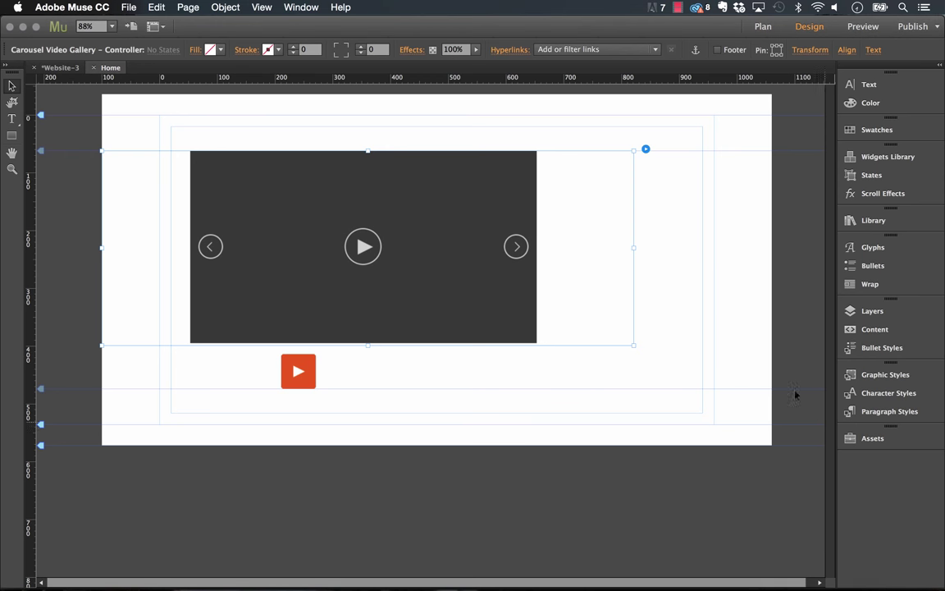
left_click(646, 149)
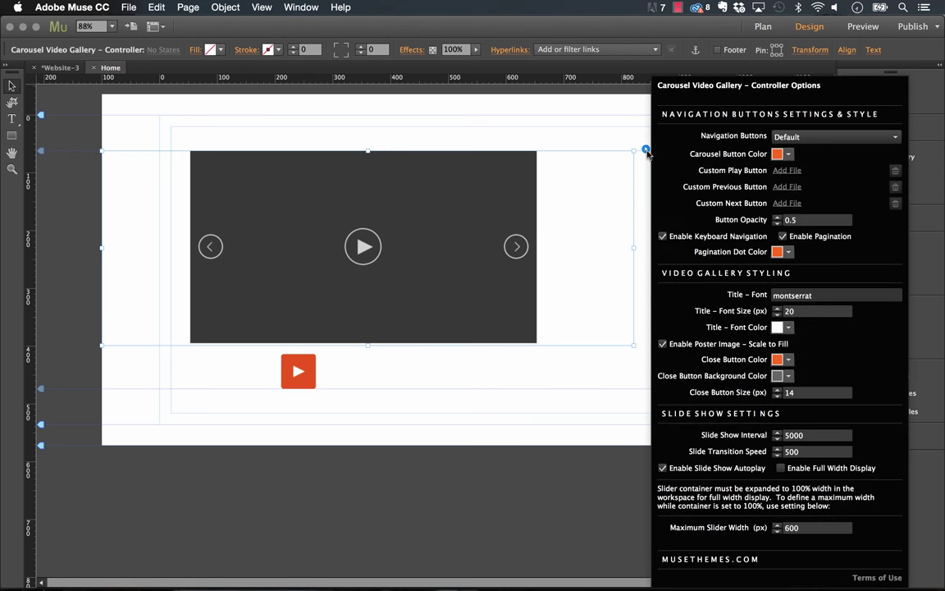
left_click(777, 395)
left_click(777, 395)
left_click(778, 396)
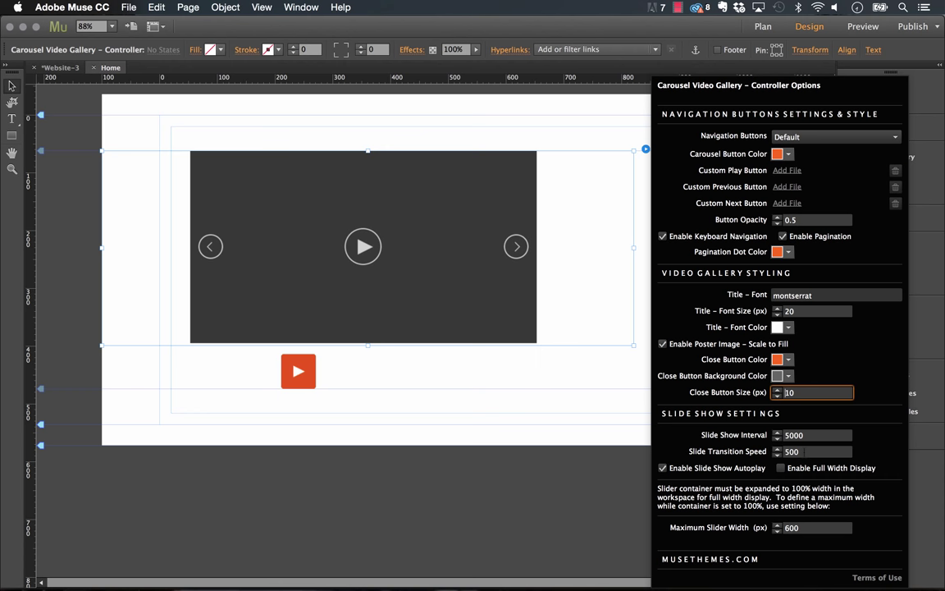
left_click(791, 451)
type("100")
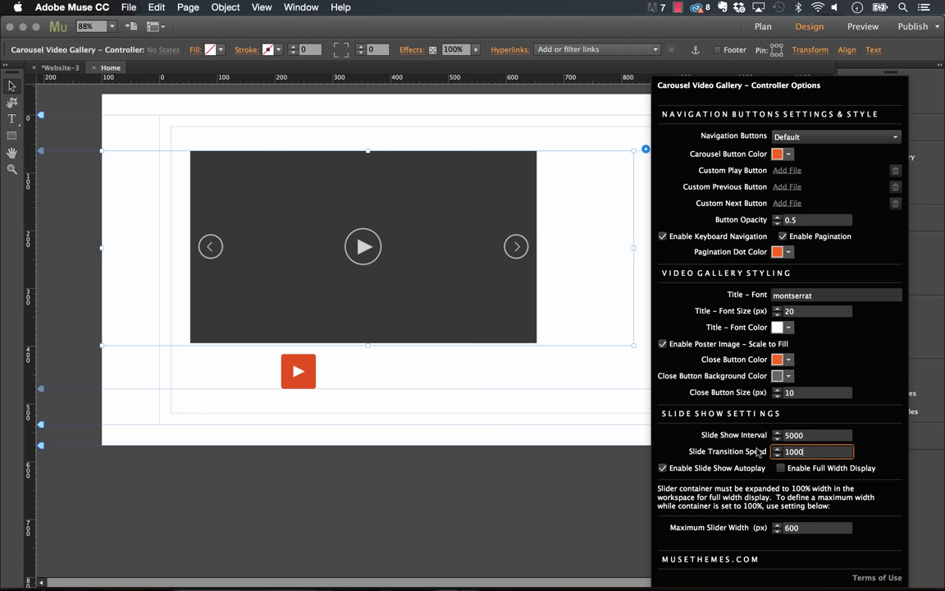
type("0")
key("Tab")
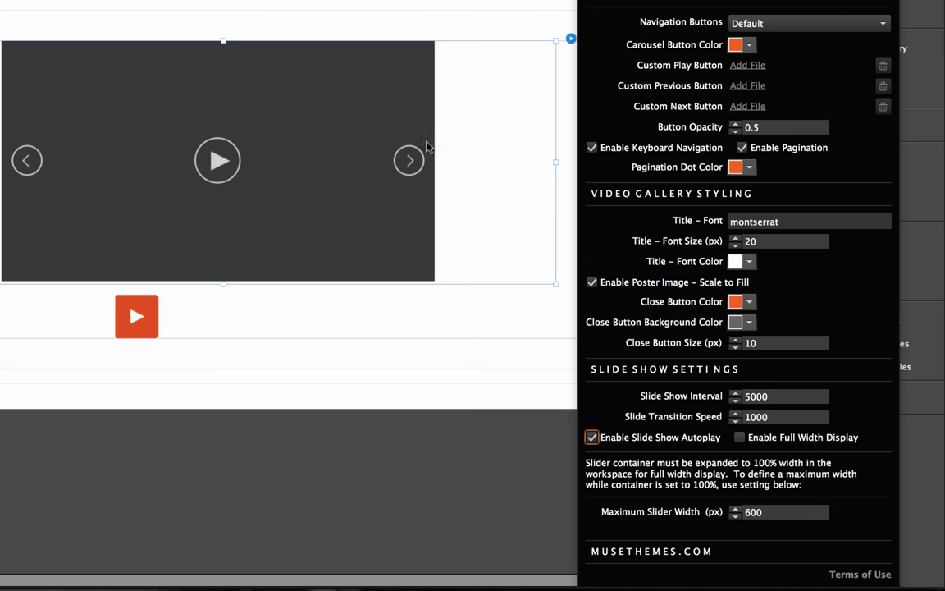
left_click_drag(328, 115, 371, 78)
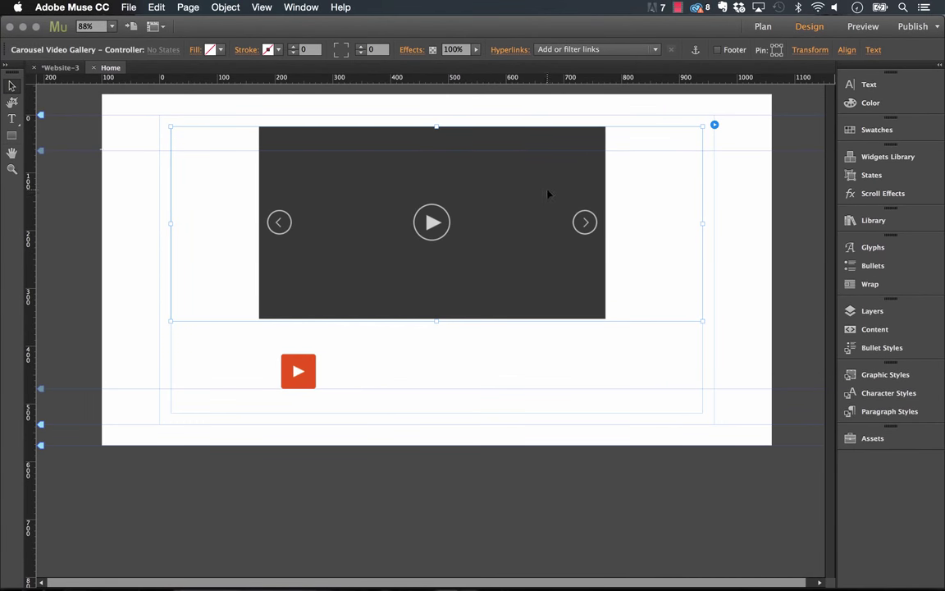
Step: Preview the page in Firefox and watch the carousel autoplay to MuseThemes Video 2
left_click(129, 6)
left_click(197, 215)
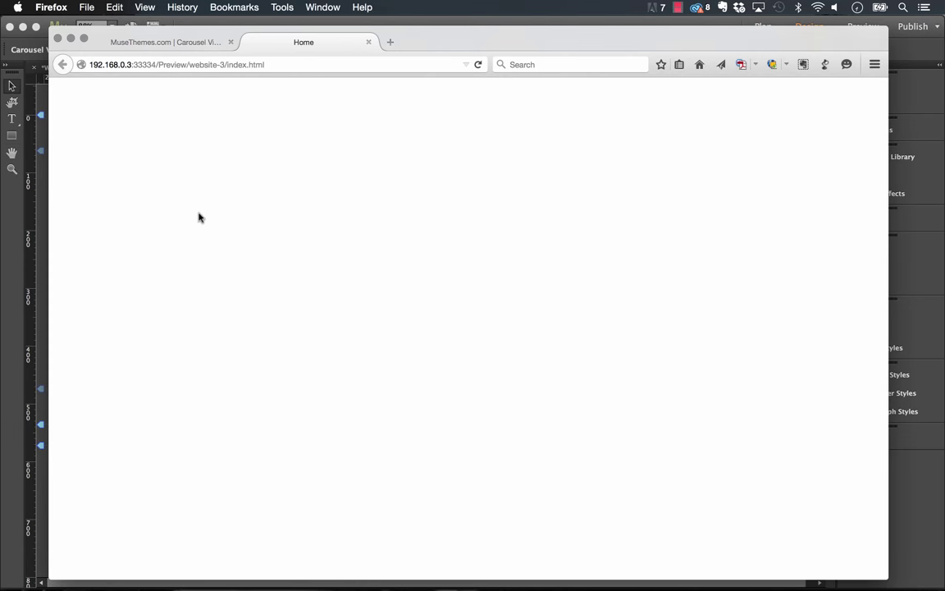
left_click_drag(621, 41, 635, 31)
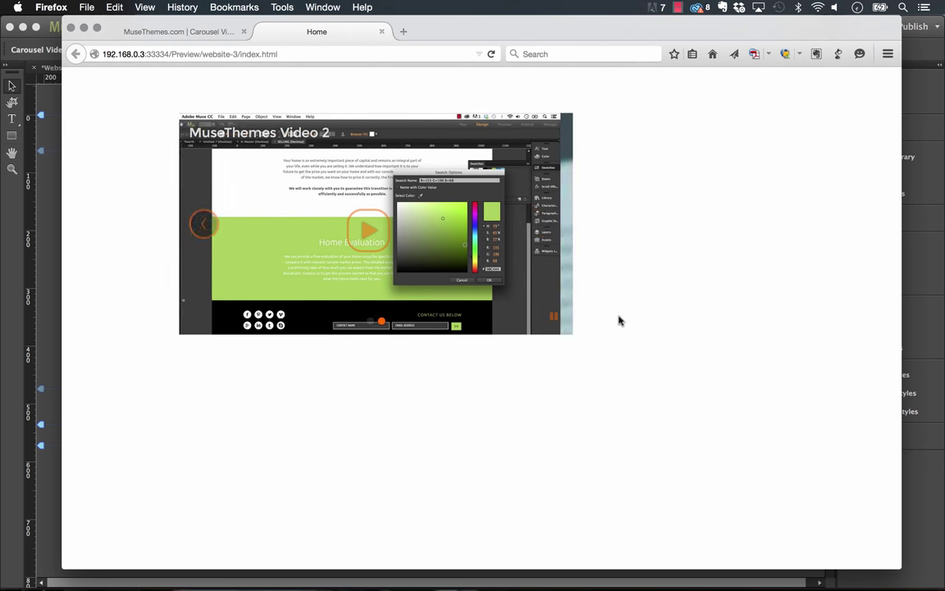
left_click(410, 567)
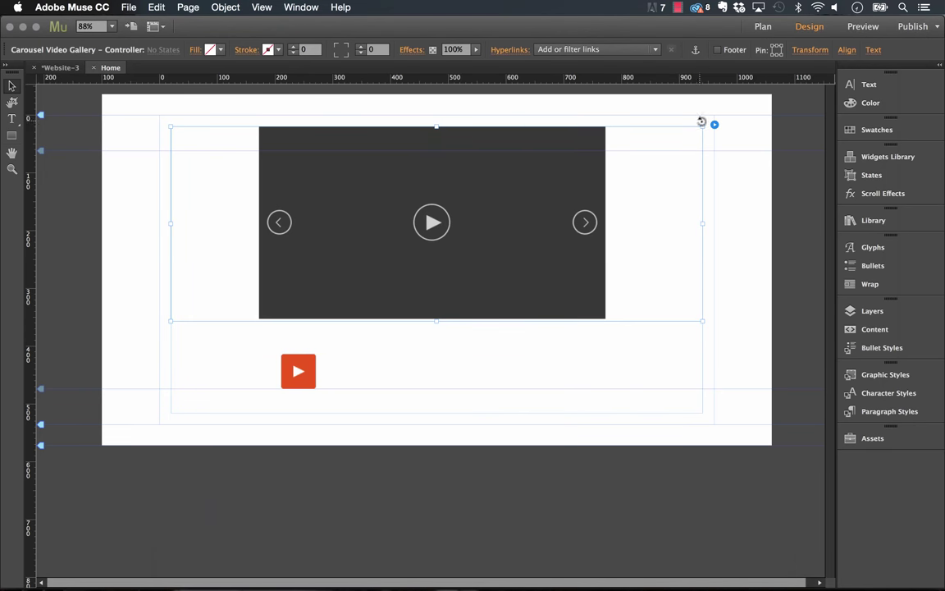
Step: Raise the carousel's Maximum Slider Width to 960 px in Controller Options
left_click(714, 124)
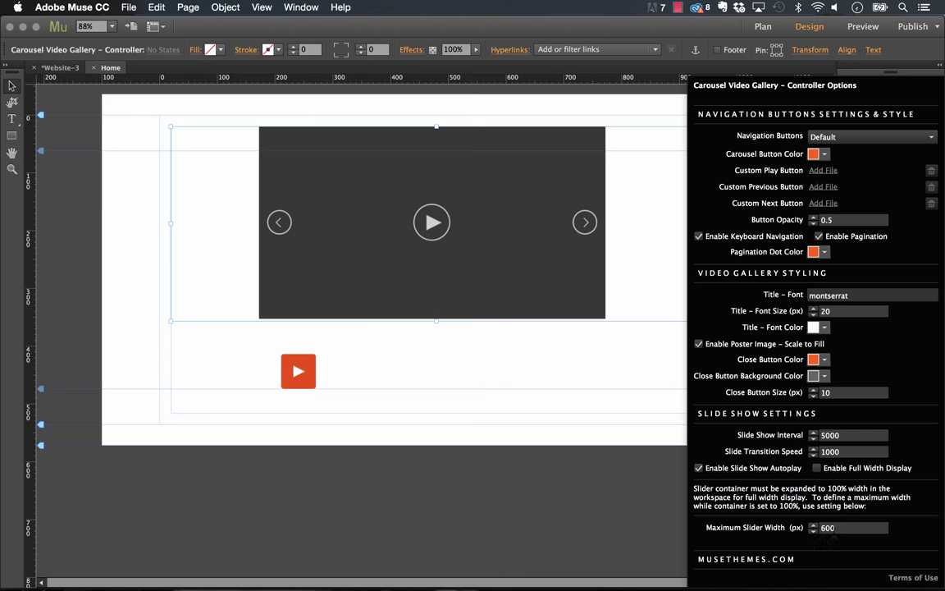
left_click(854, 527)
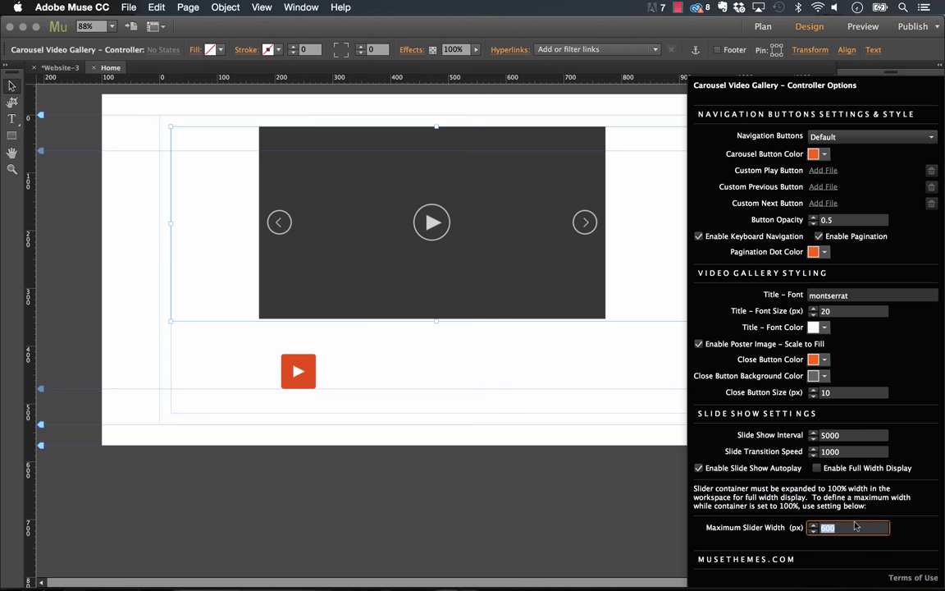
type("96")
key("Return")
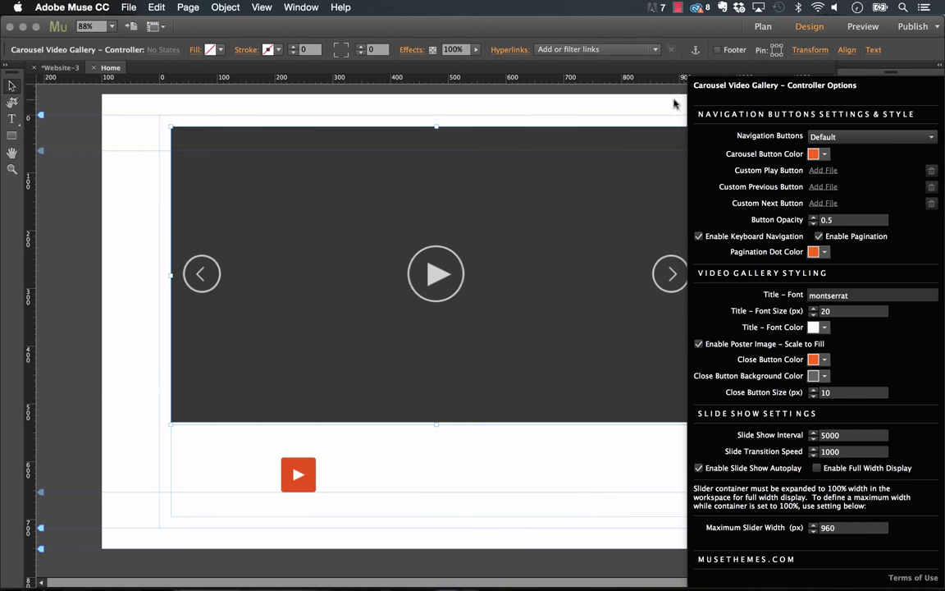
left_click(568, 104)
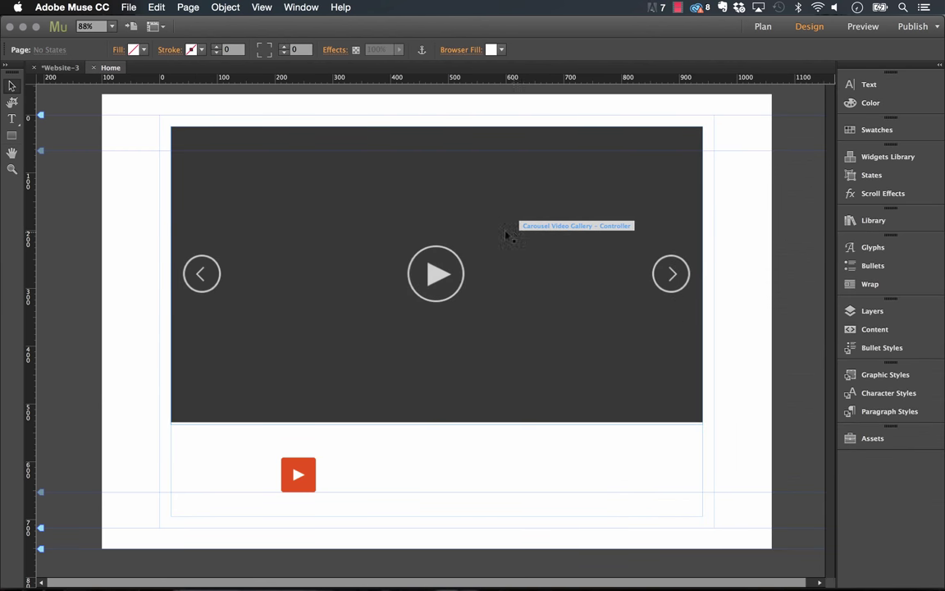
left_click(128, 7)
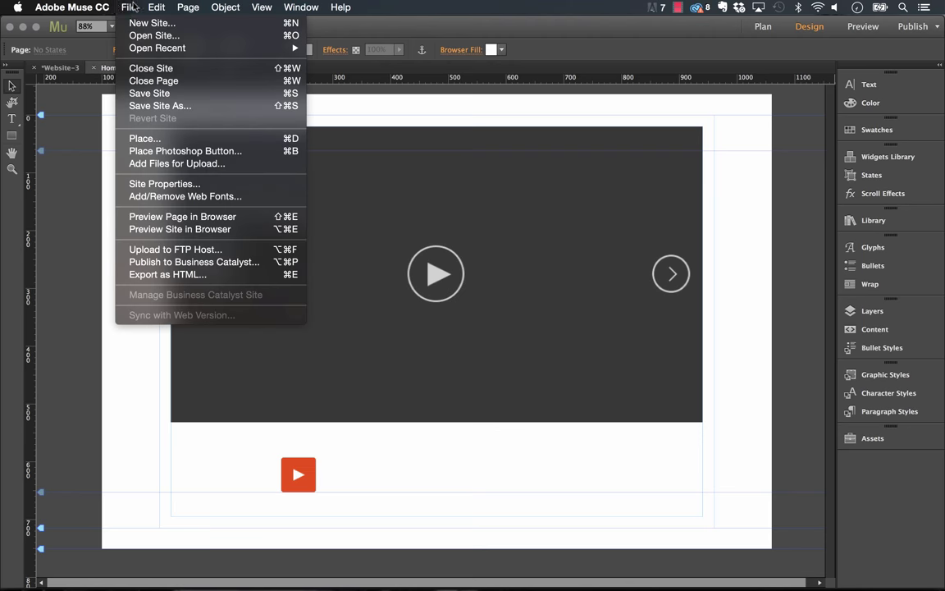
Step: Preview in Firefox, go to MuseThemes Video 2, play it, skip to 0:41 and pause
left_click(195, 218)
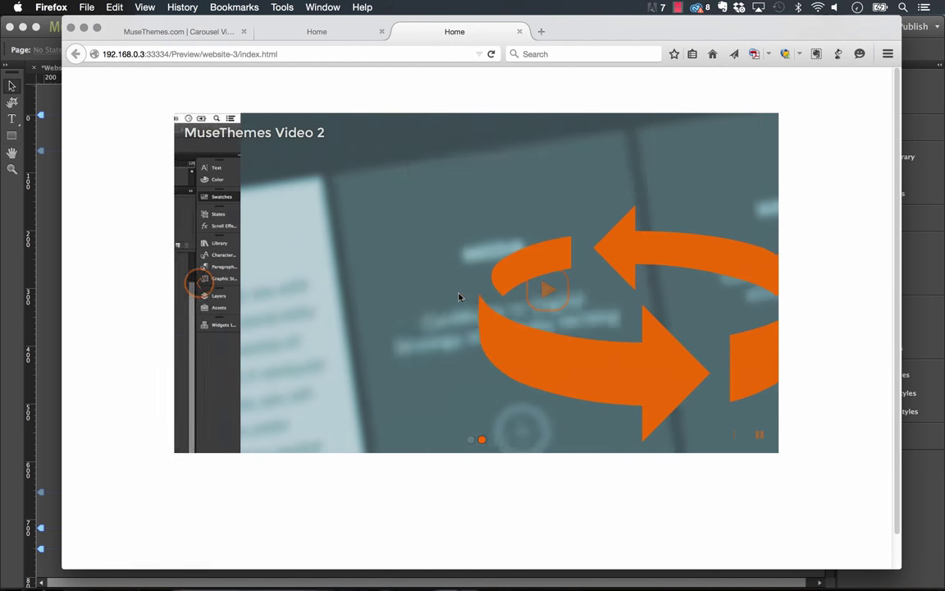
left_click(197, 281)
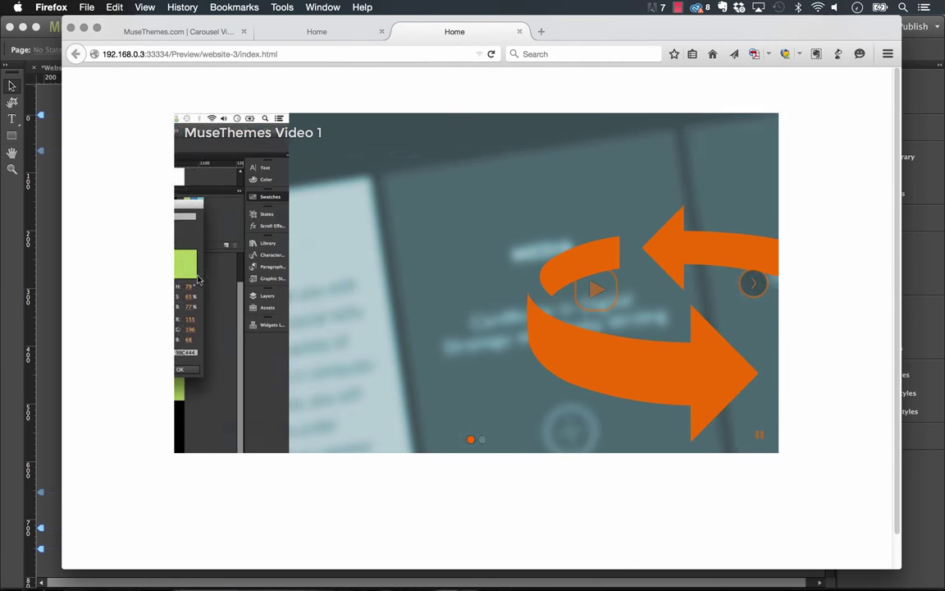
left_click(481, 439)
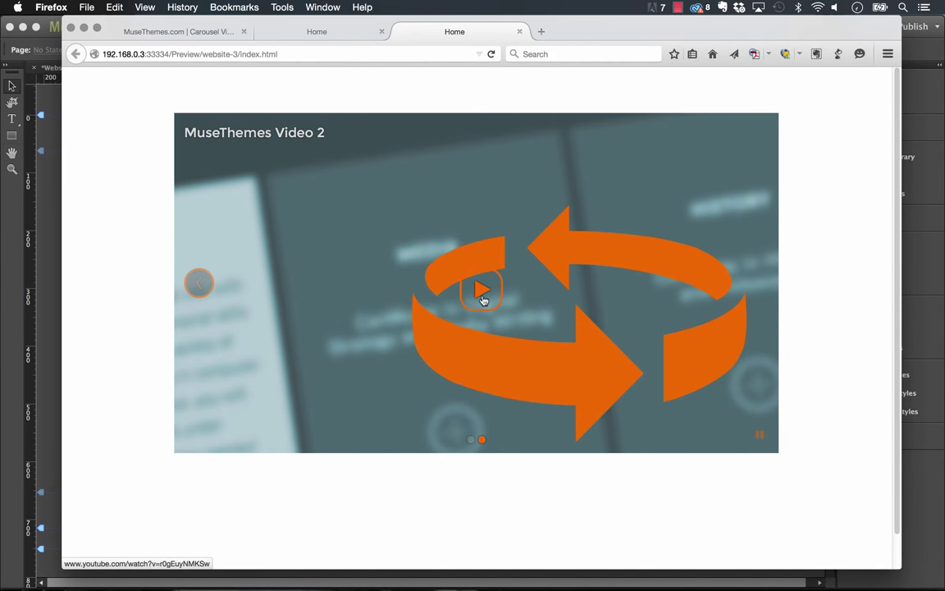
left_click(482, 292)
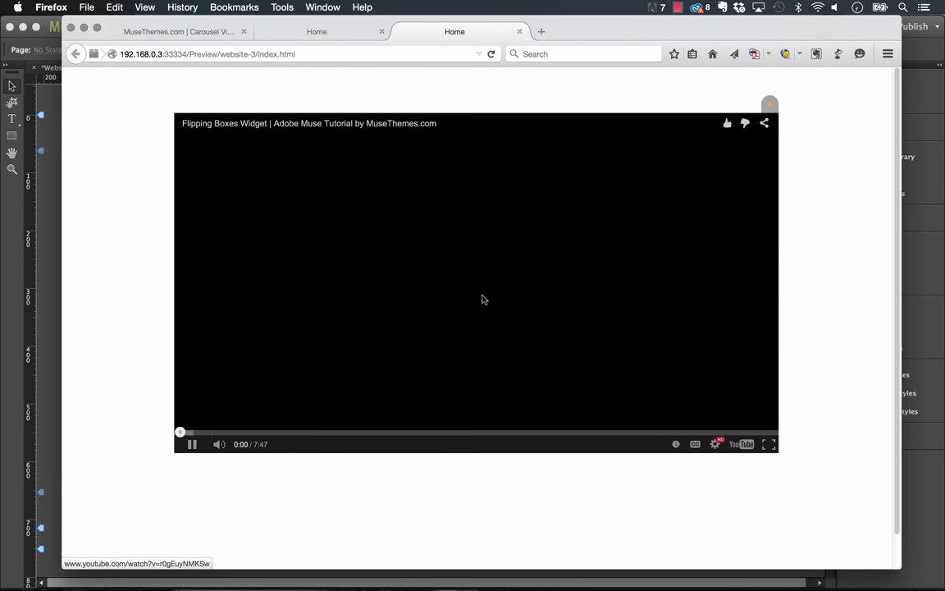
left_click(234, 433)
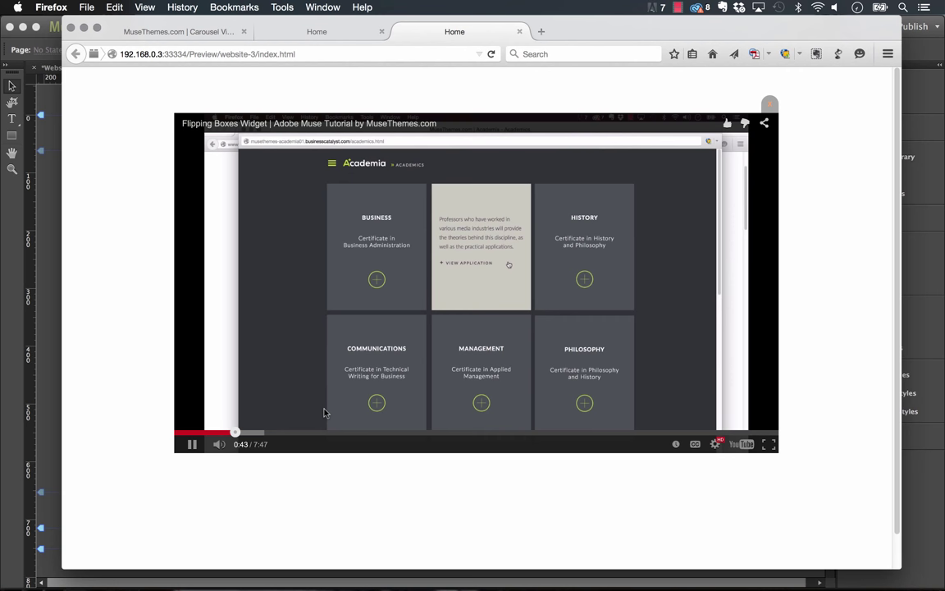
key("space")
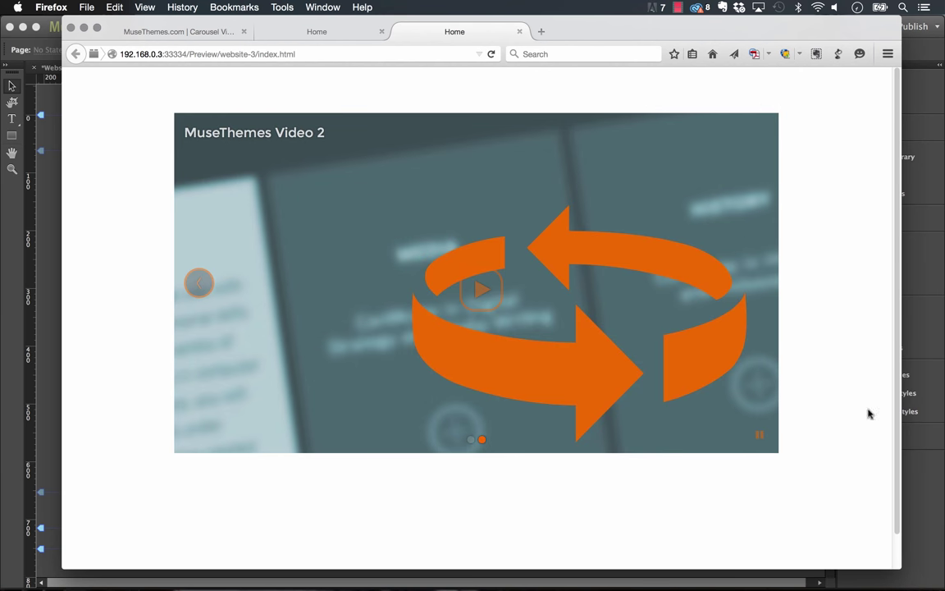
key("super+Tab")
Step: Turn on Enable Full Width Display in the carousel's Controller Options
left_click(633, 207)
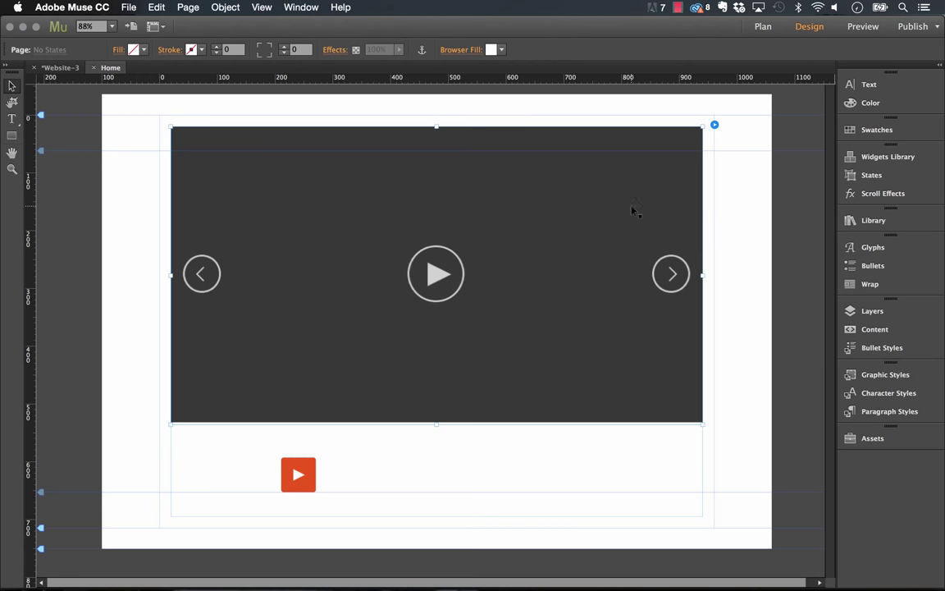
left_click(715, 125)
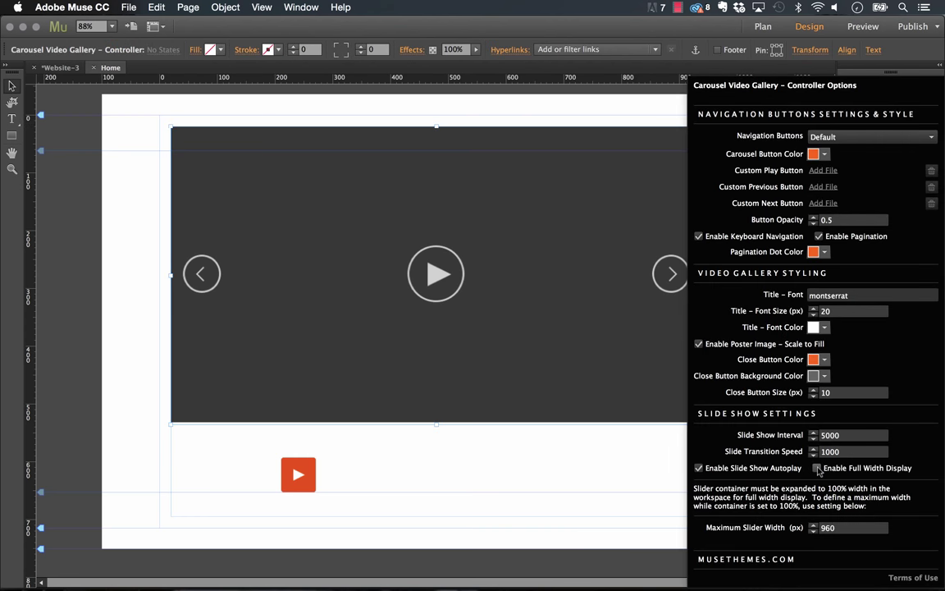
left_click(817, 468)
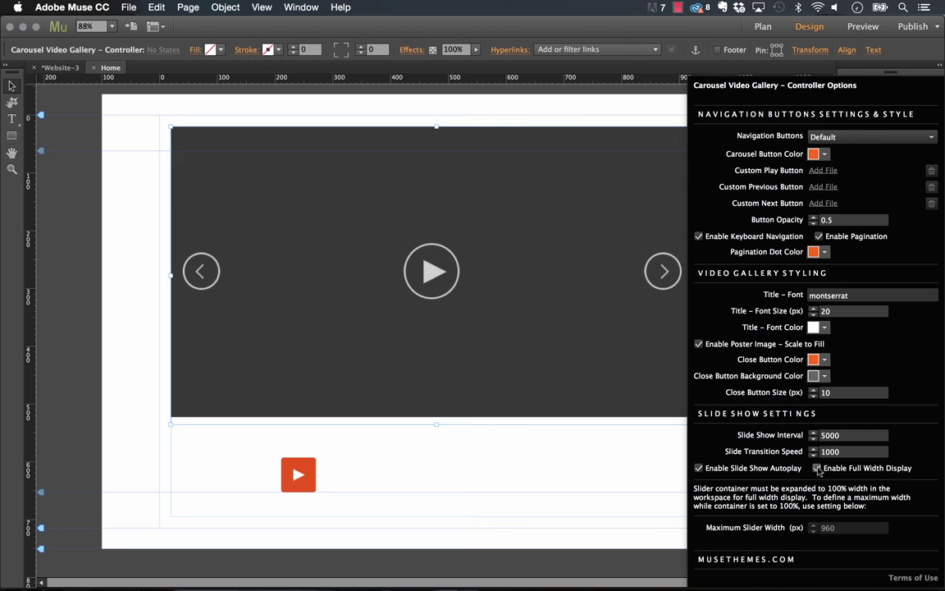
left_click(531, 266)
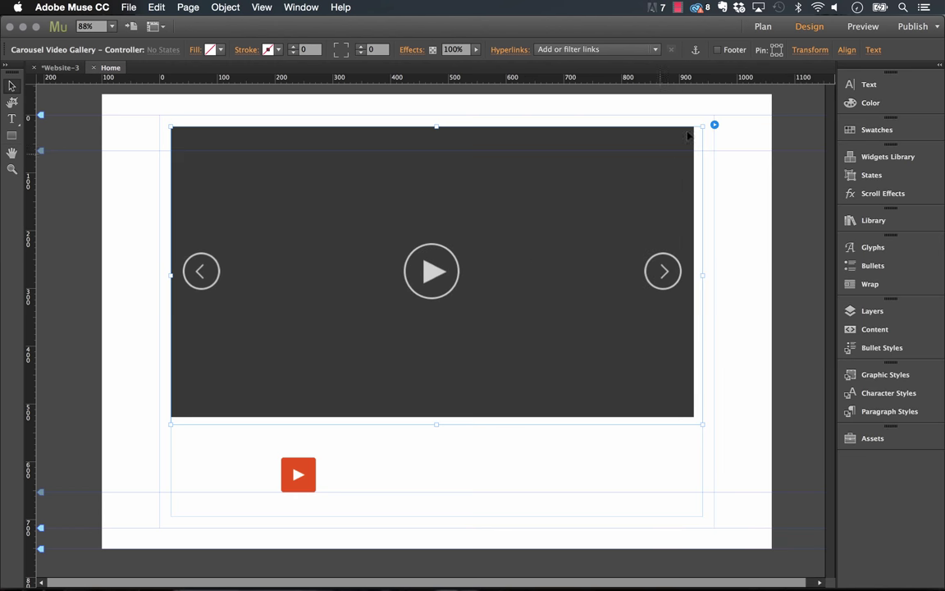
left_click(713, 123)
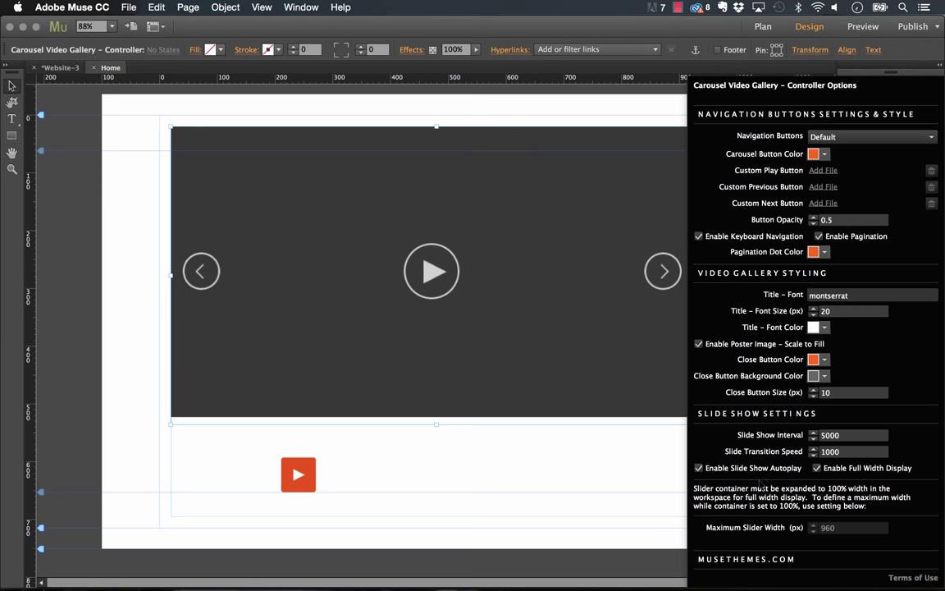
left_click(616, 204)
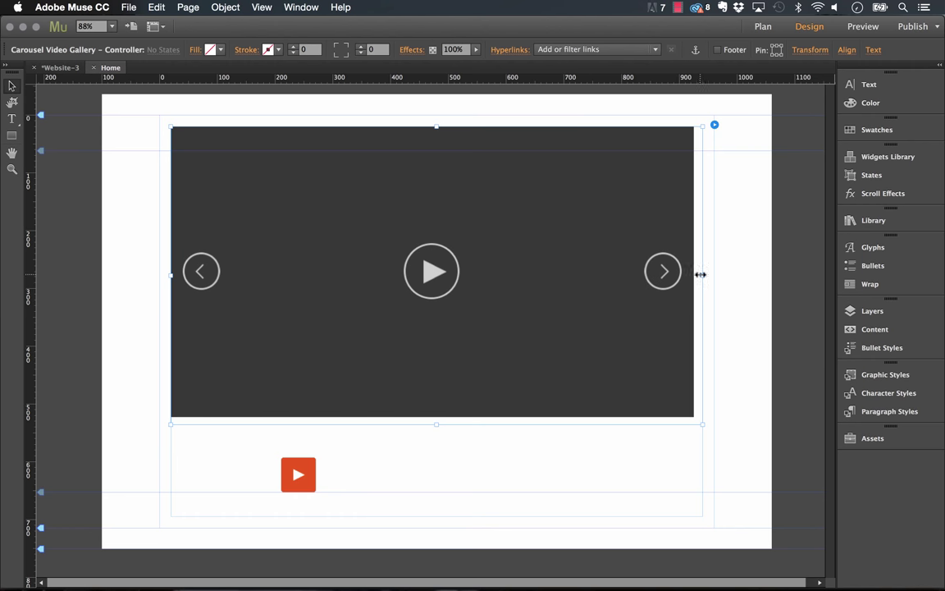
Step: Widen the carousel and set it to 100% browser width, reaching 1160 × 640 px
left_click_drag(720, 274, 771, 275)
left_click_drag(172, 278, 160, 281)
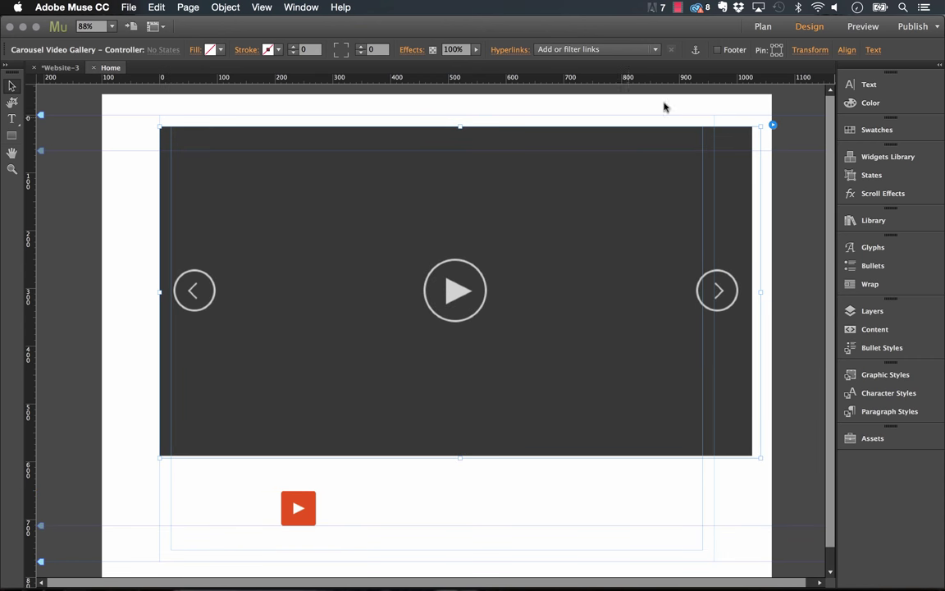
left_click(810, 51)
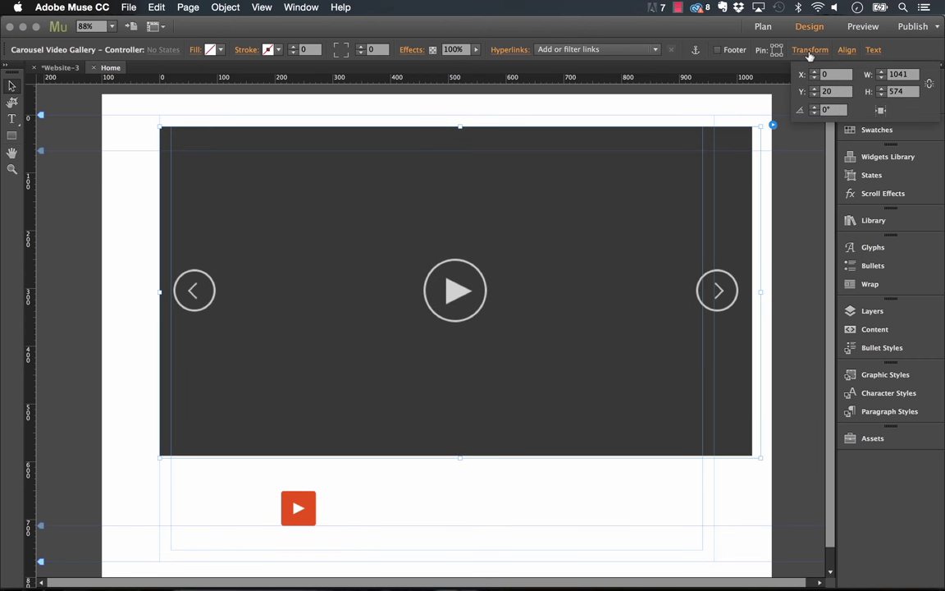
left_click(885, 114)
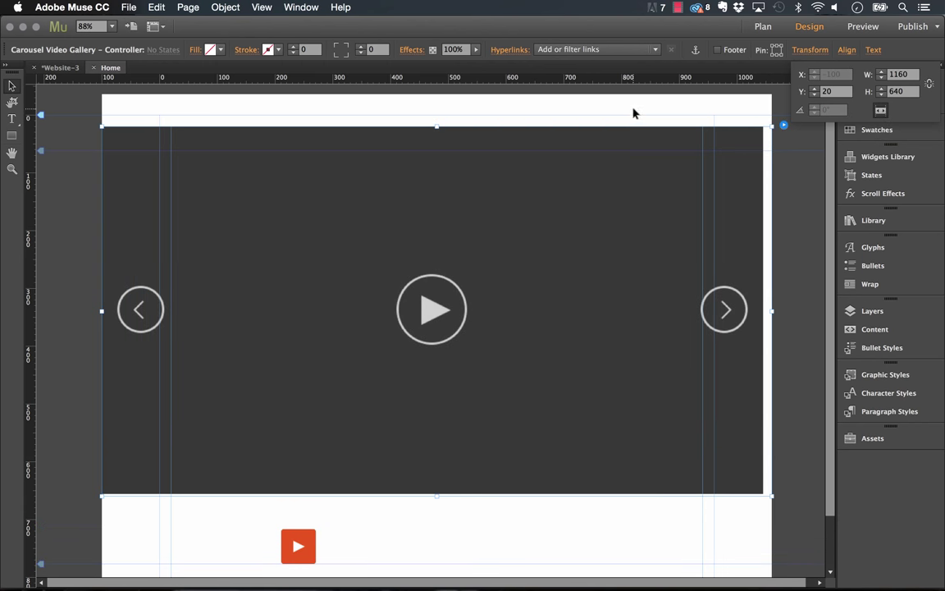
Step: Preview the full-width carousel in Firefox, narrow the window to check it adapts, and briefly play a video
left_click(124, 7)
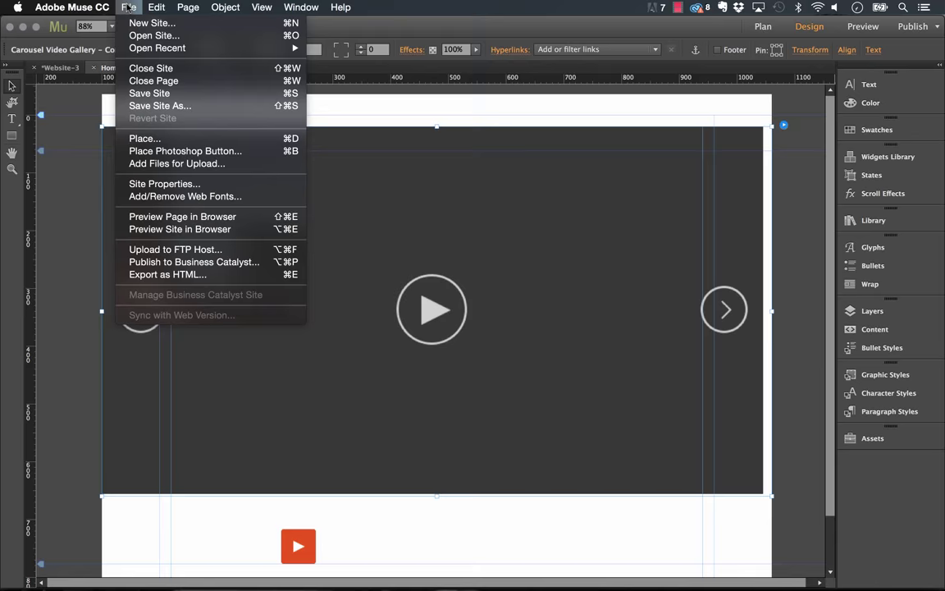
left_click(182, 217)
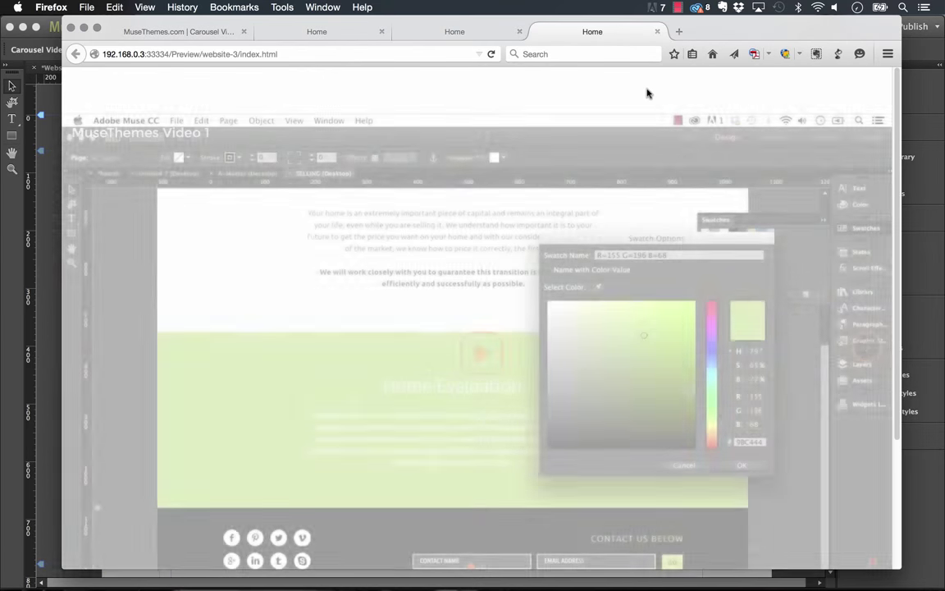
scroll(735, 80, "down", 3)
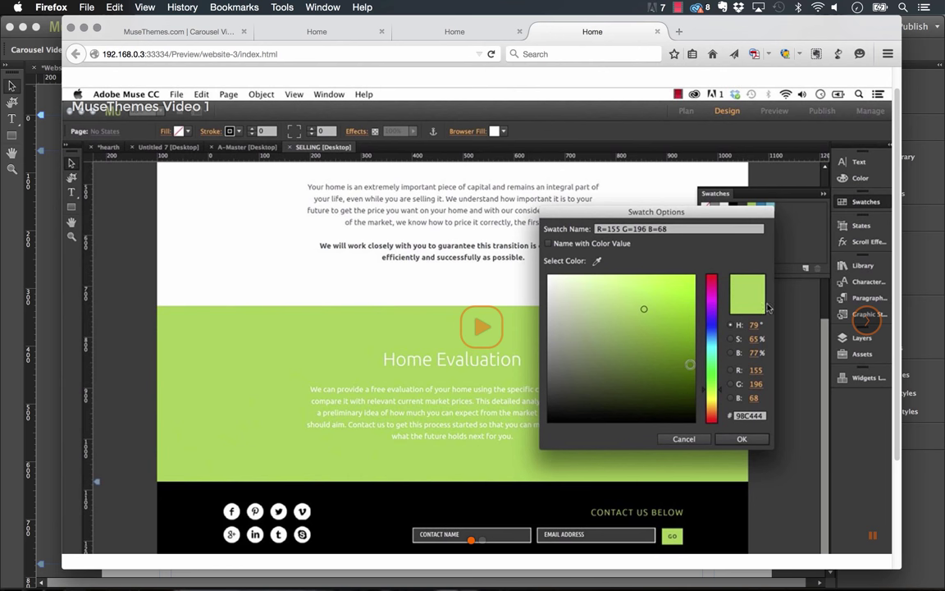
left_click_drag(908, 302, 811, 308)
left_click(440, 303)
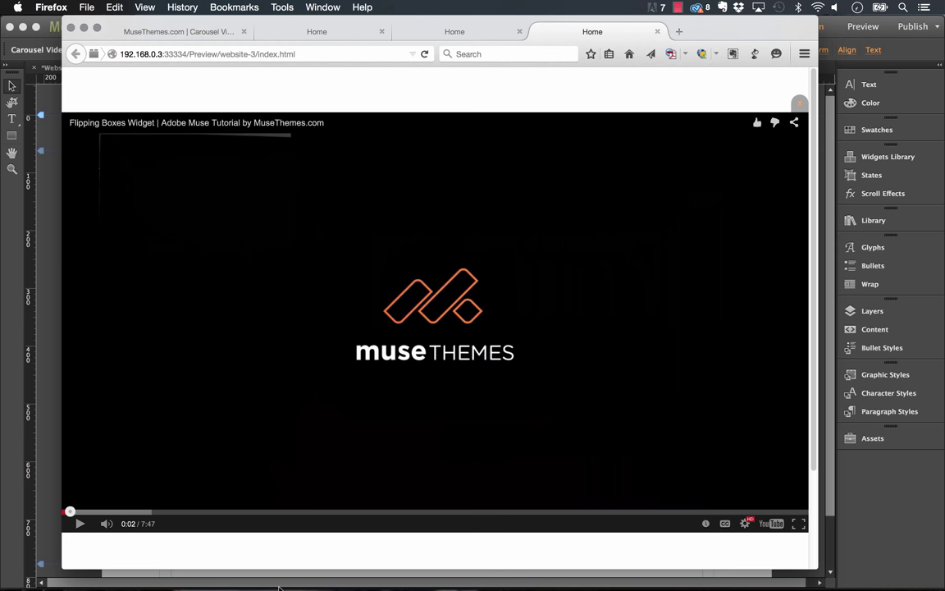
left_click(647, 257)
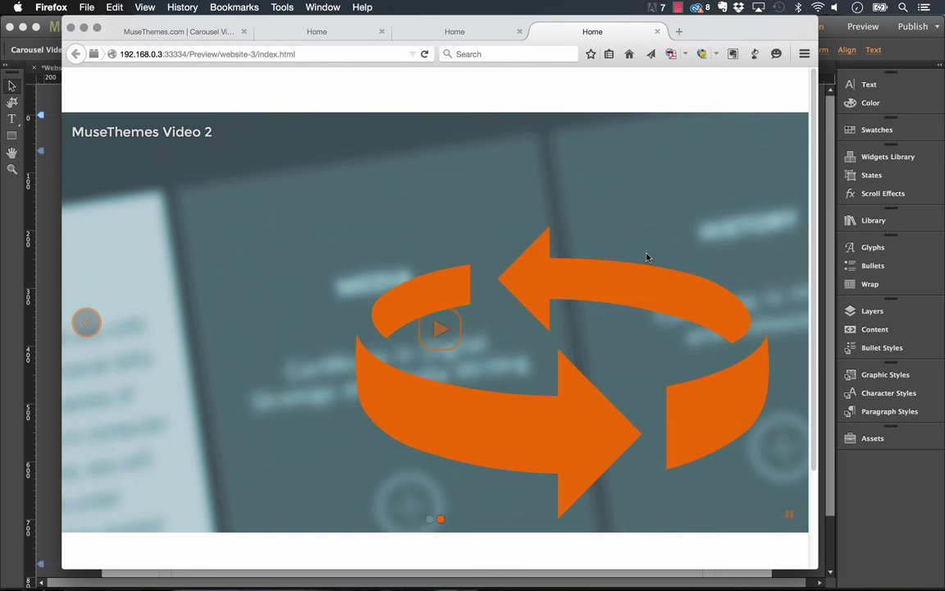
left_click(868, 512)
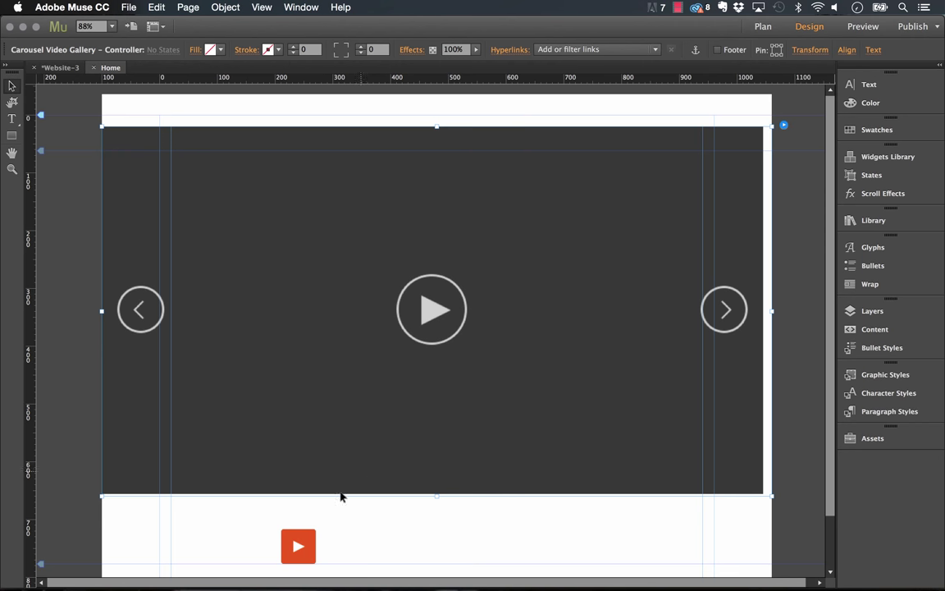
Step: Move the red Video Loader button up and left, then open its Video Loader Options
left_click(298, 546)
left_click_drag(298, 548, 188, 535)
left_click(218, 517)
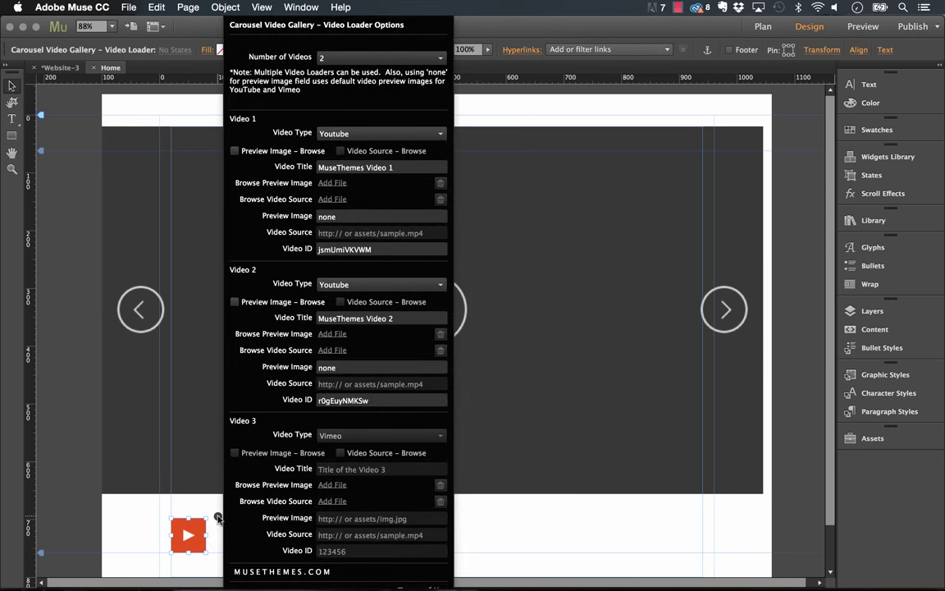